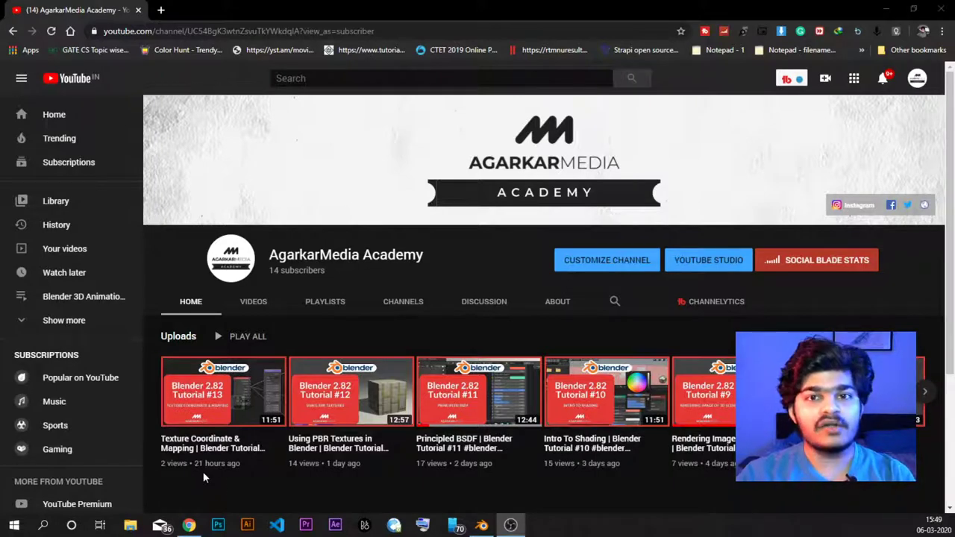
Orbit around the cube and open the UV Editing workspace showing its cross-shaped UV layout.
click(482, 526)
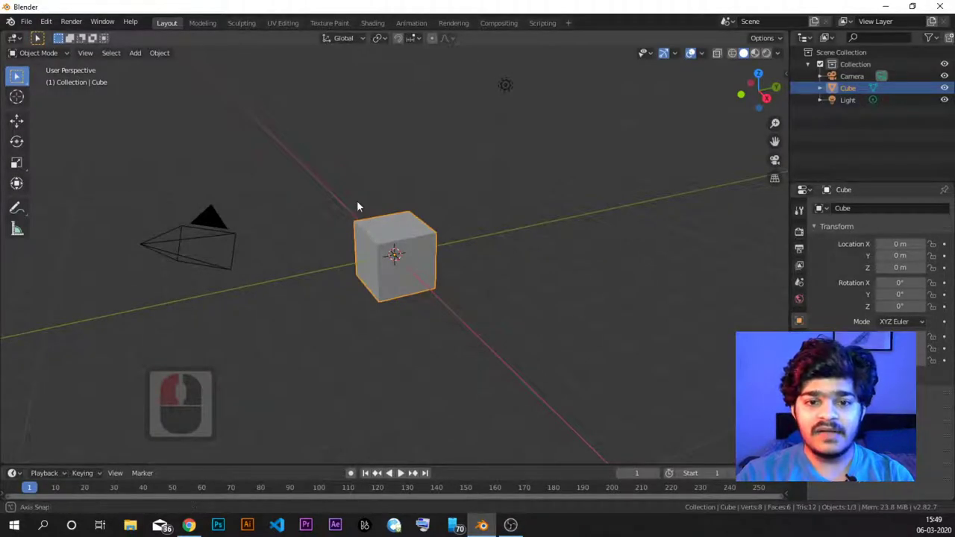
middle_drag(356, 200, 351, 171)
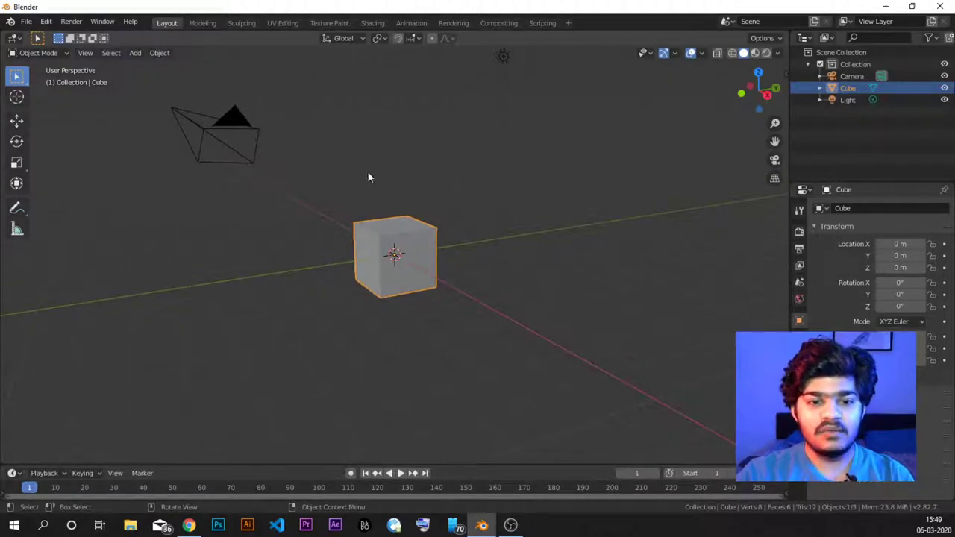
middle_drag(361, 139, 352, 141)
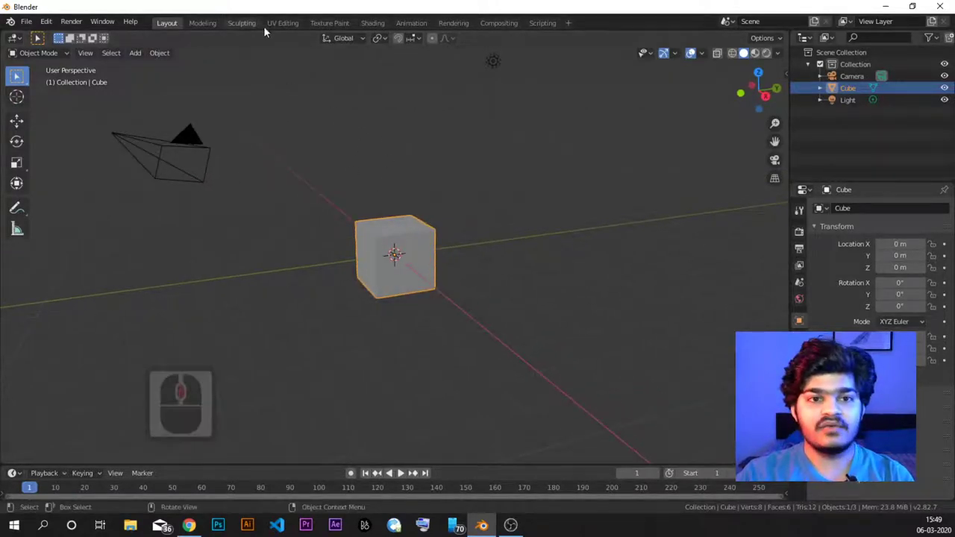
click(287, 24)
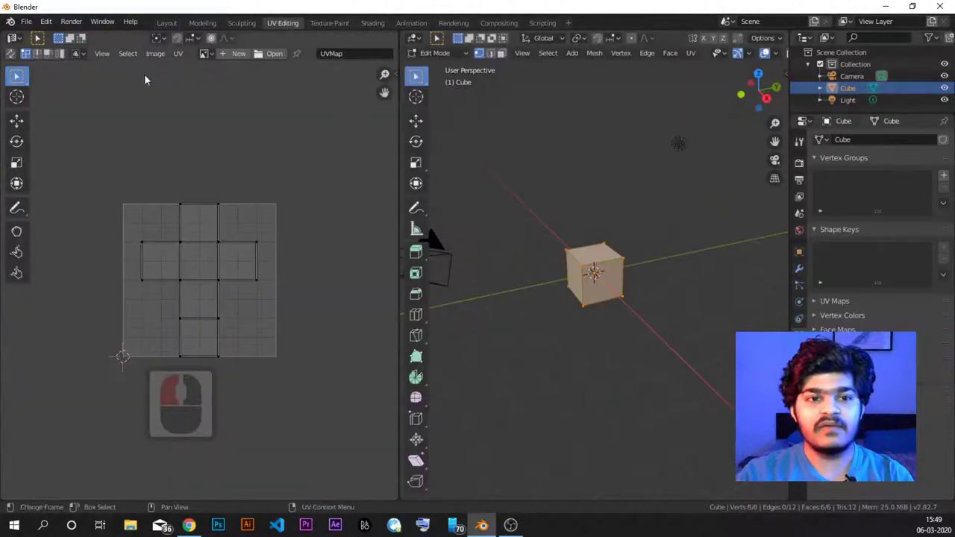
click(167, 23)
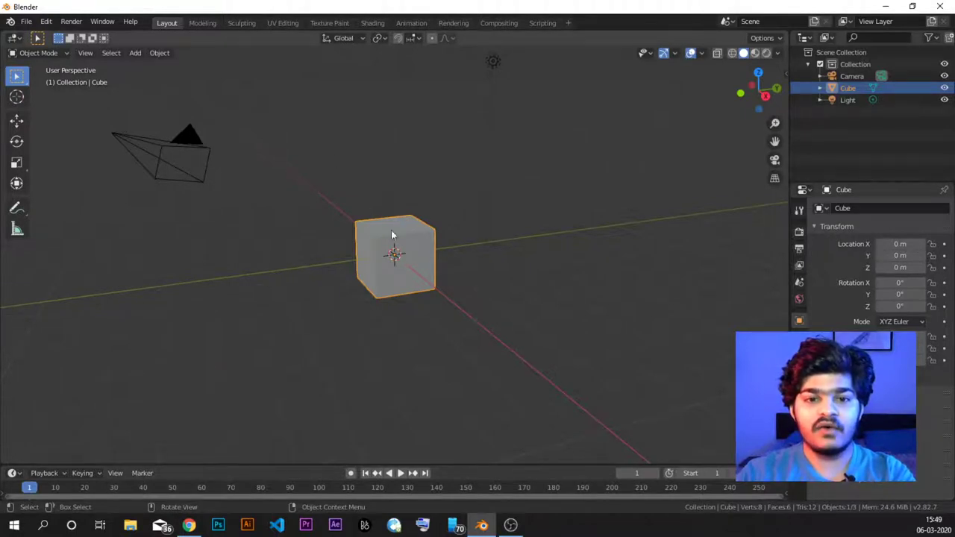
mouse_move(397, 211)
middle_down()
mouse_move(366, 205)
mouse_move(374, 217)
mouse_move(395, 190)
mouse_move(402, 216)
middle_up()
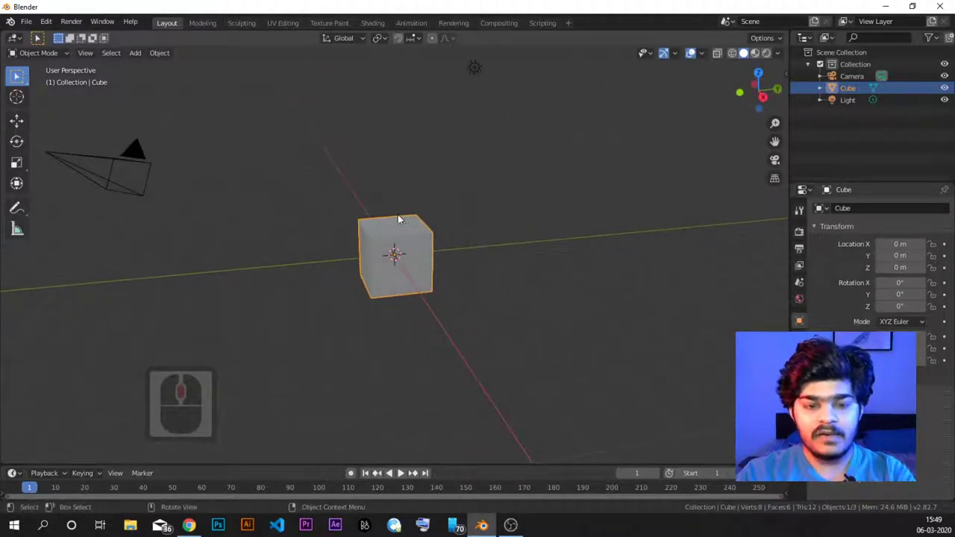
click(282, 24)
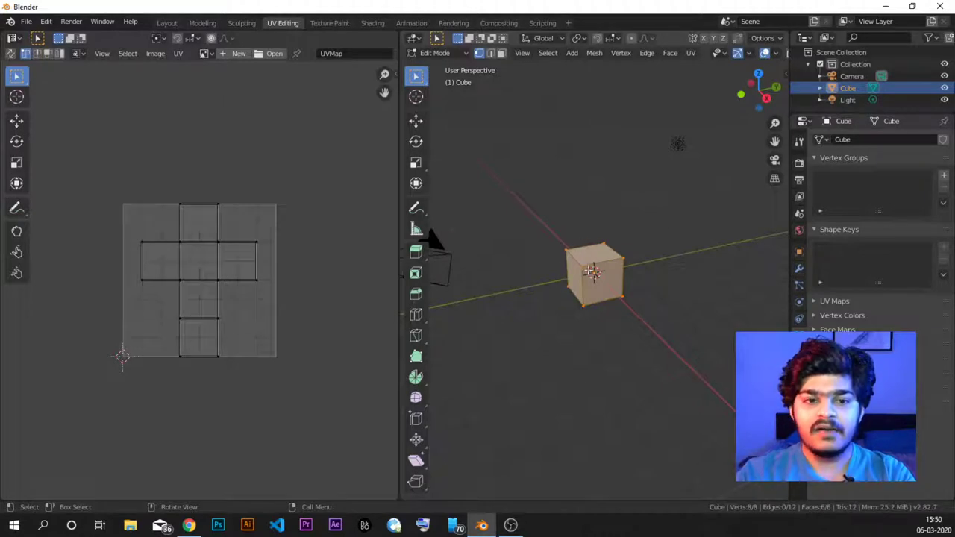
Deselect the cube's faces and orbit to a lower, more frontal view.
scroll(588, 242, up, 6)
click(547, 162)
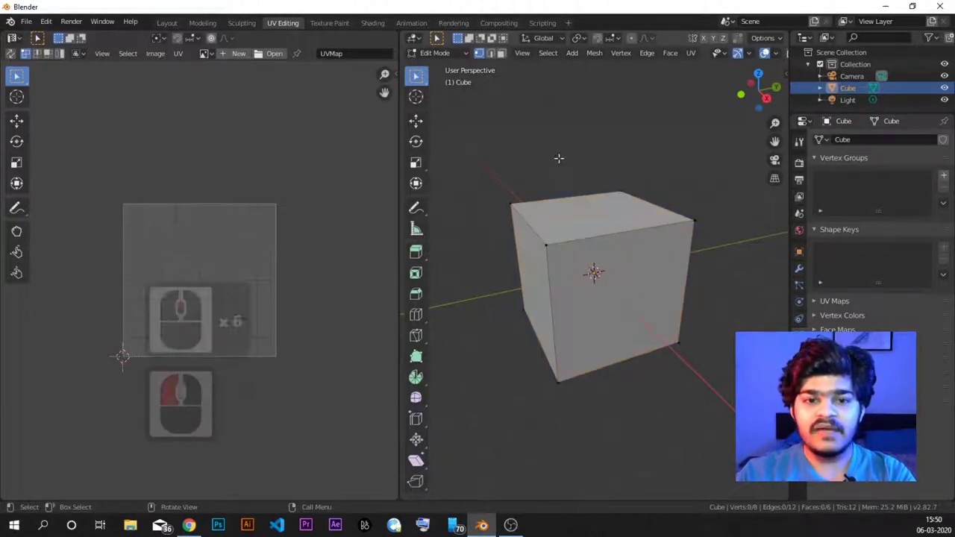
middle_drag(510, 169, 531, 220)
scroll(532, 225, down, 2)
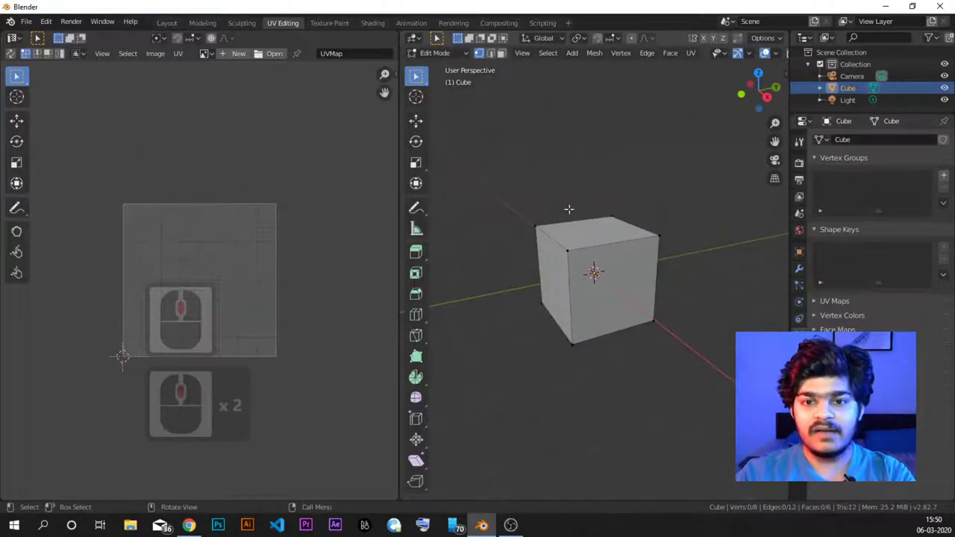
middle_drag(651, 336, 602, 284)
click(579, 184)
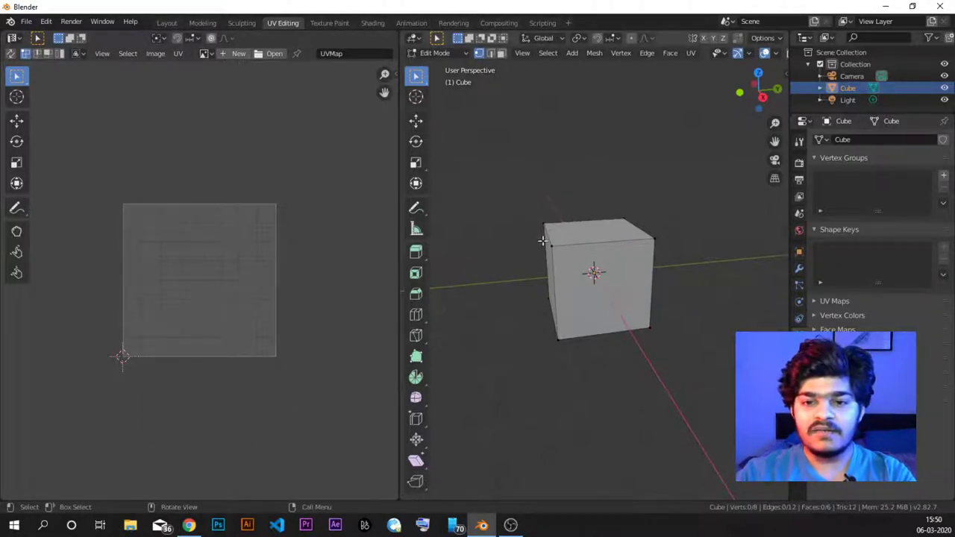
In Face select mode, try the front face, then select only the cube's top face.
click(501, 54)
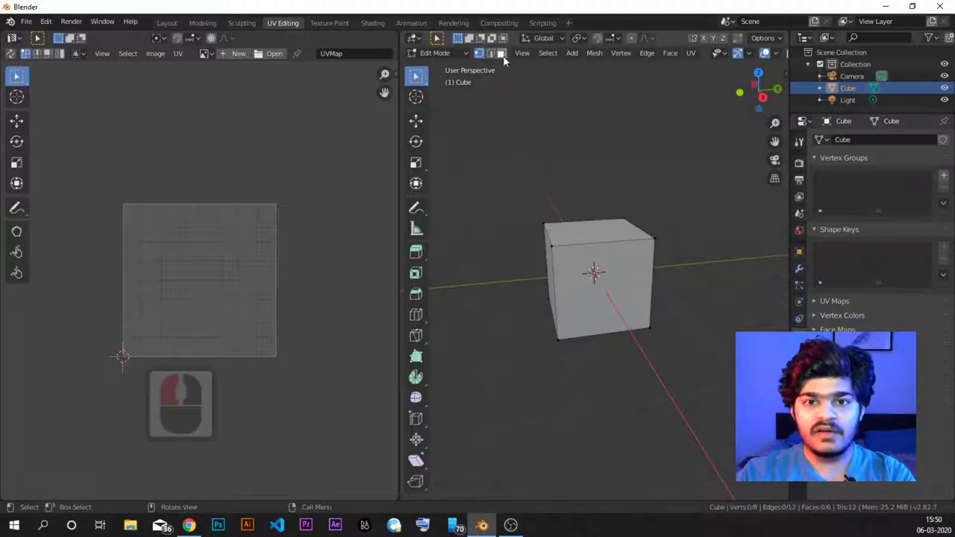
click(601, 280)
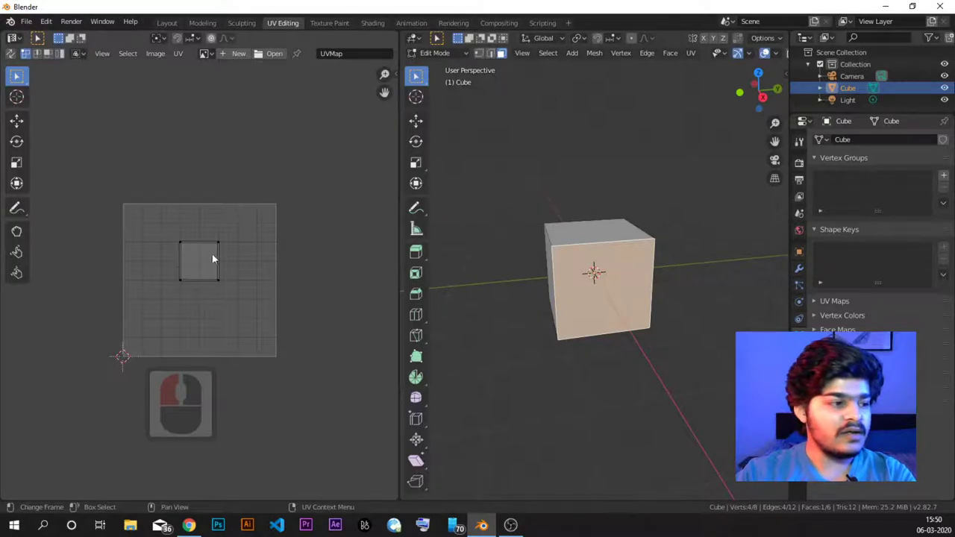
scroll(219, 269, up, 4)
scroll(210, 272, down, 1)
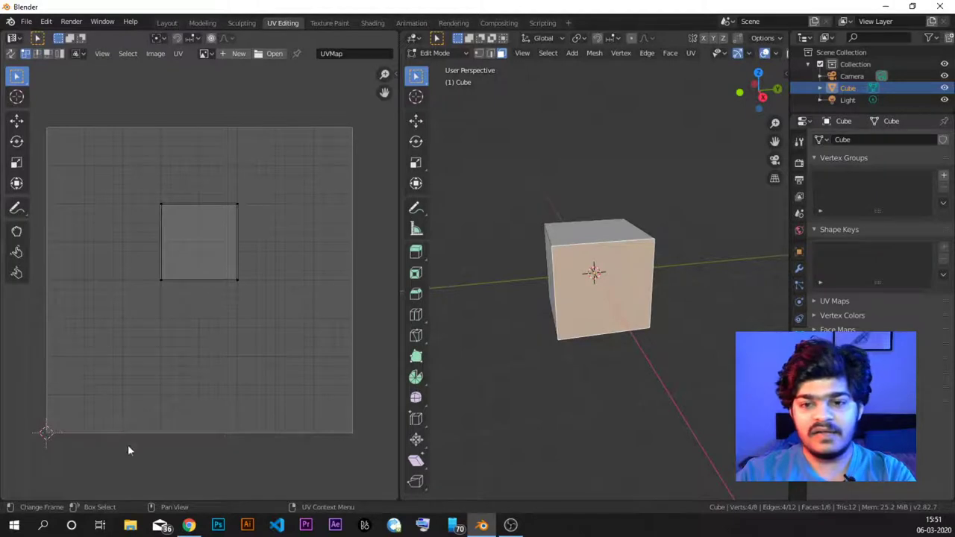
click(606, 274)
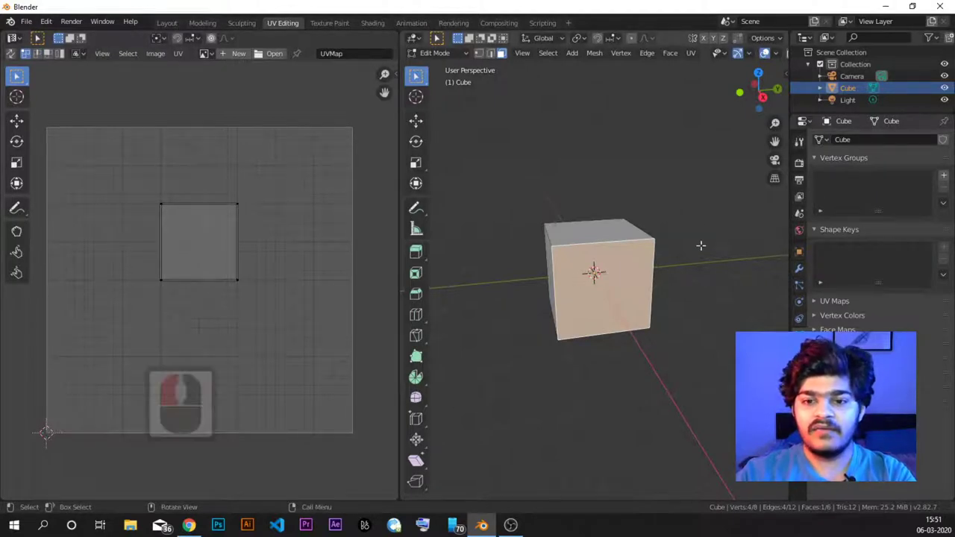
click(705, 229)
click(608, 283)
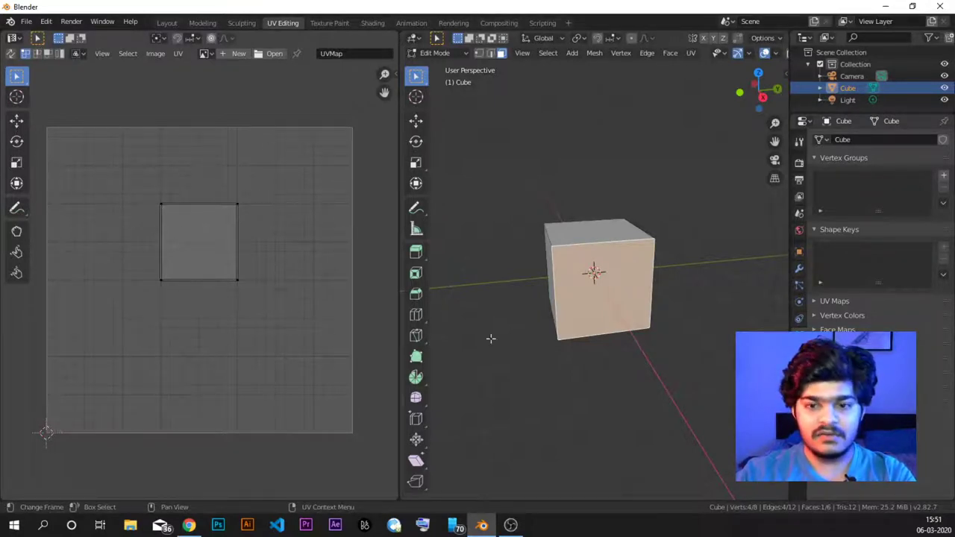
click(594, 233)
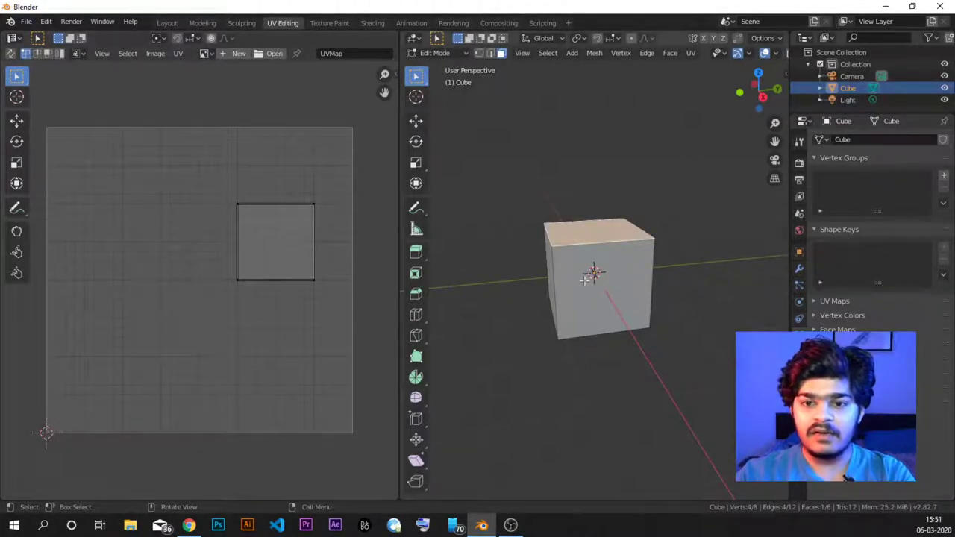
Compare the left side and front faces' UV squares, then select all six cube faces.
key(ctrl+z)
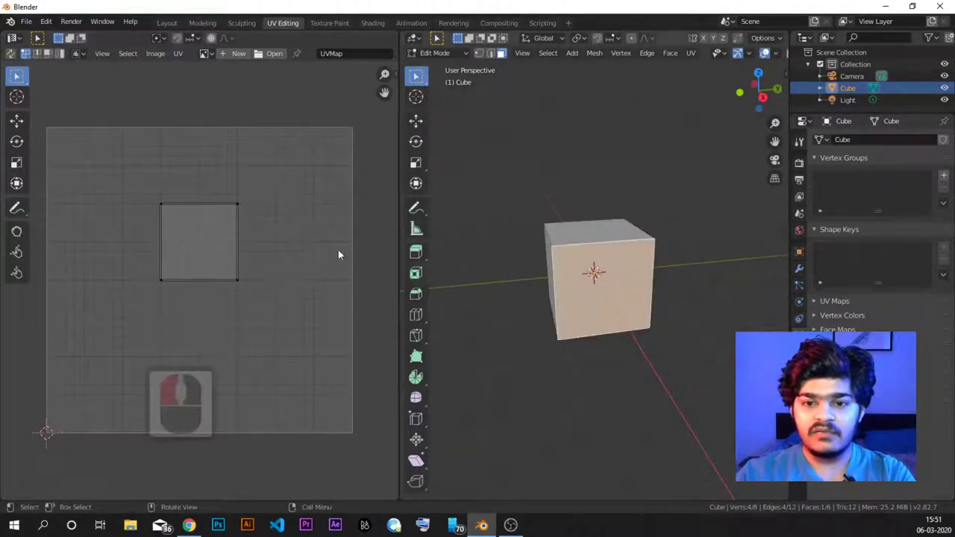
click(552, 279)
middle_drag(556, 278, 597, 282)
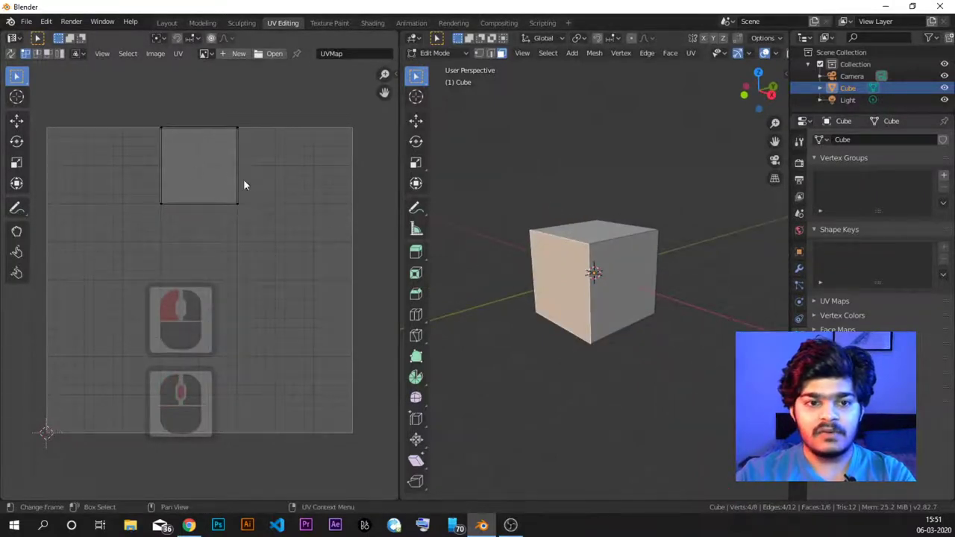
middle_drag(507, 239, 537, 242)
drag(284, 163, 208, 239)
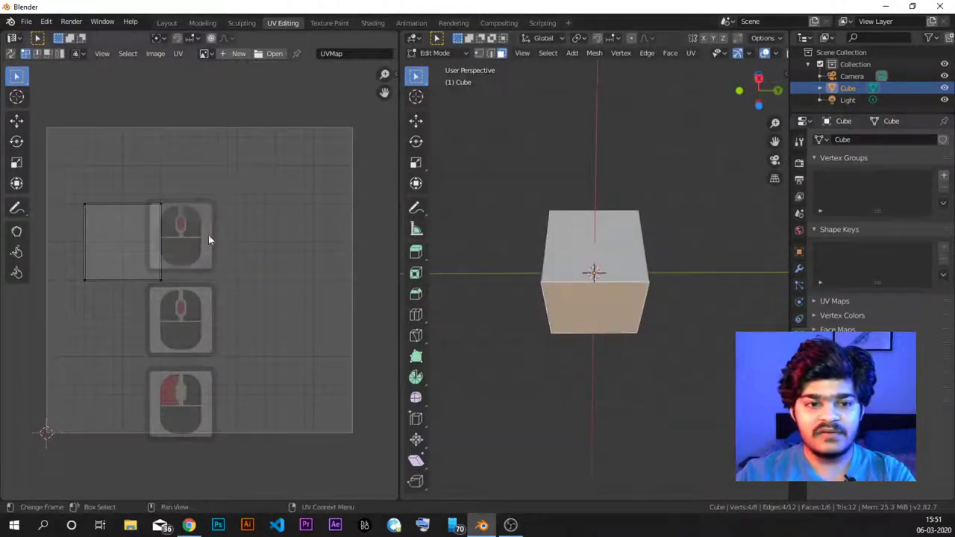
middle_drag(716, 284, 681, 326)
click(614, 270)
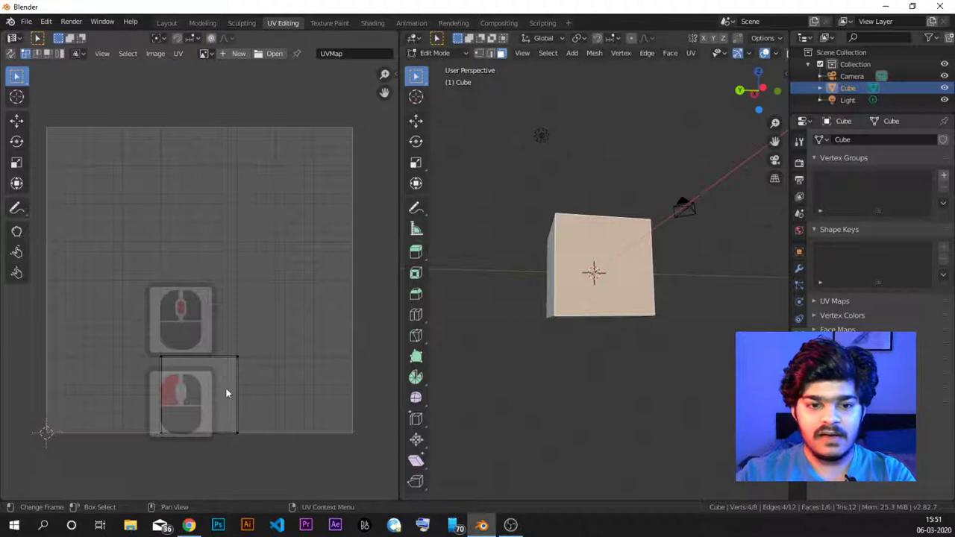
click(554, 266)
middle_drag(554, 266, 613, 363)
key(a)
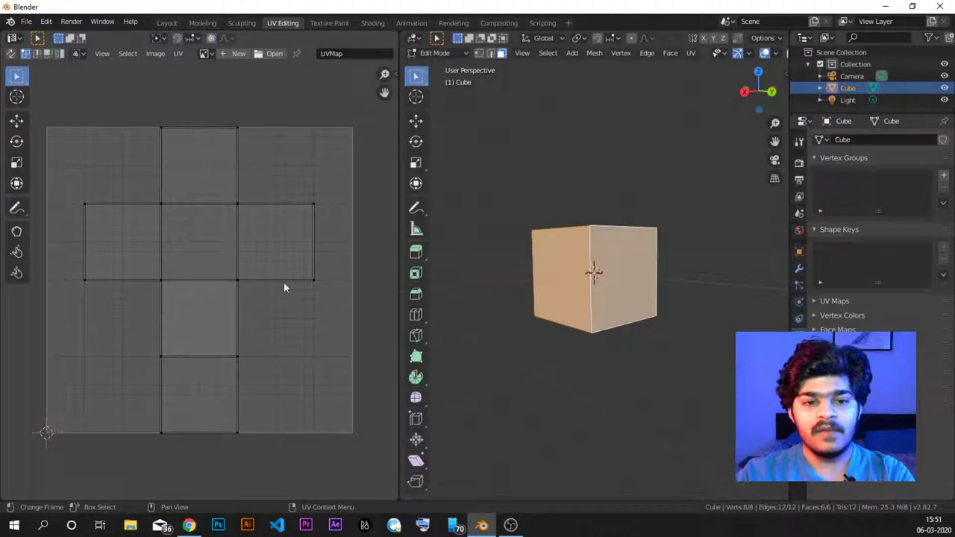
mouse_move(572, 292)
middle_down()
mouse_move(592, 270)
mouse_move(564, 336)
mouse_move(582, 298)
middle_up()
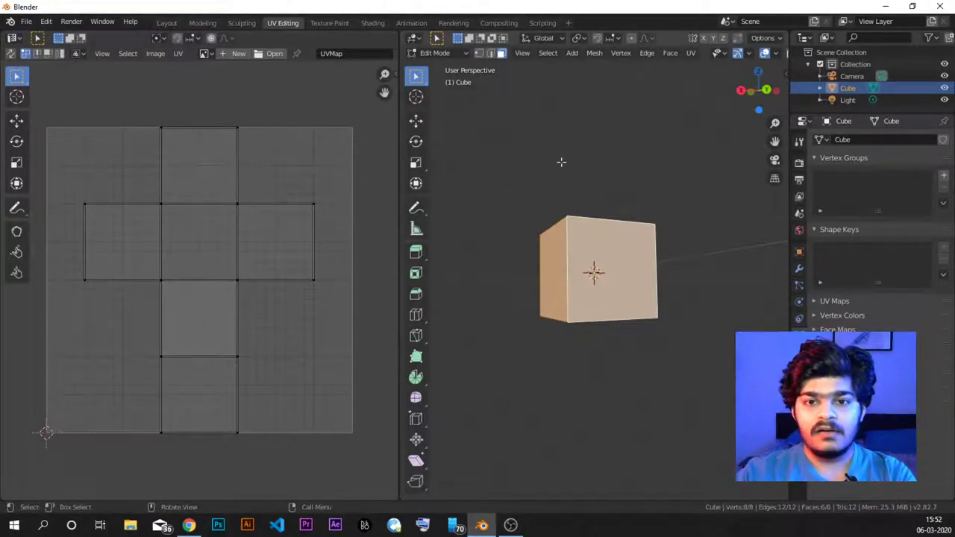
Replace the cube with a UV sphere and view it in UV Editing.
click(166, 23)
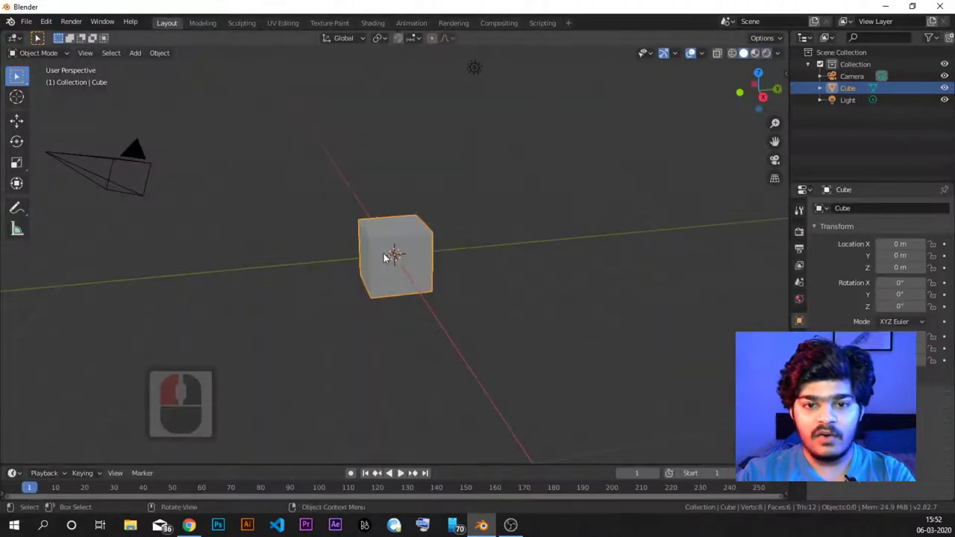
click(395, 252)
key(Delete)
key(shift+a)
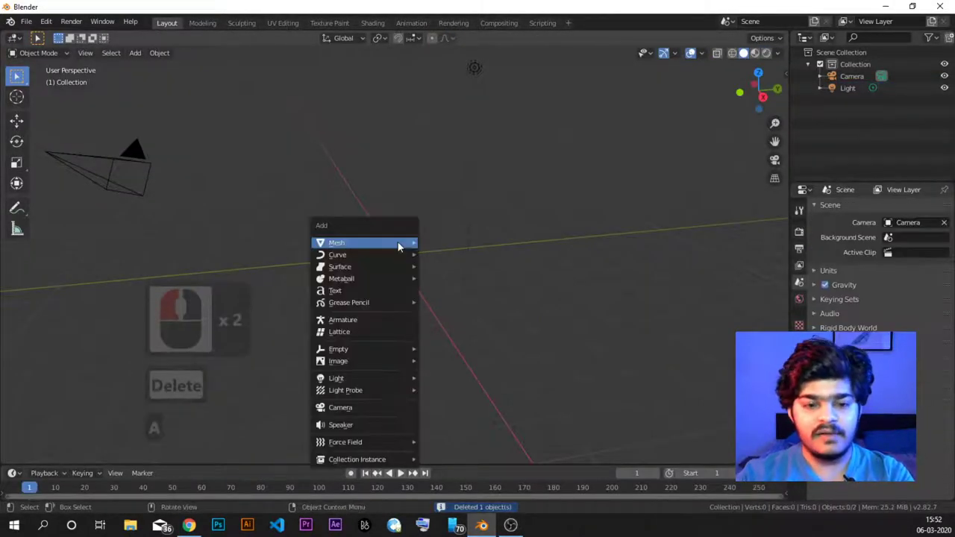
mouse_move(397, 243)
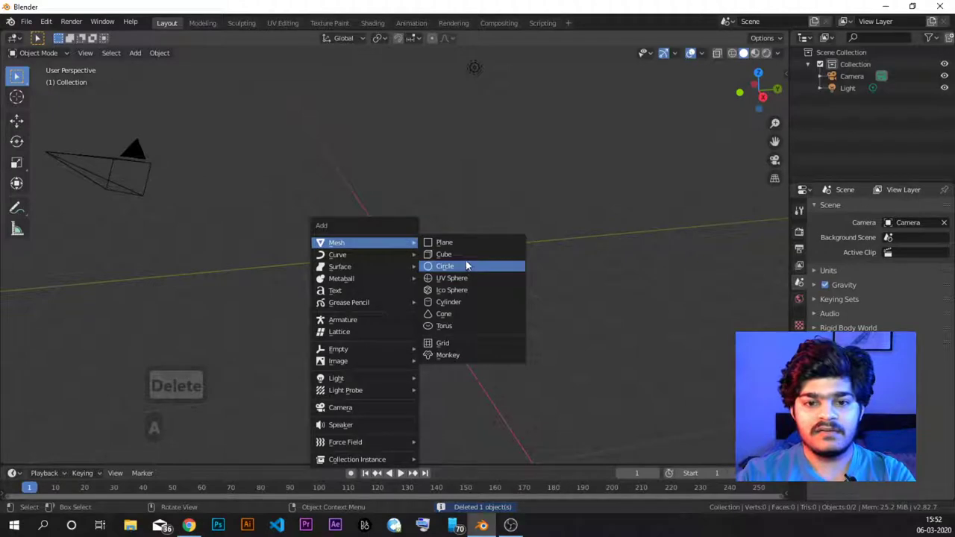
click(452, 278)
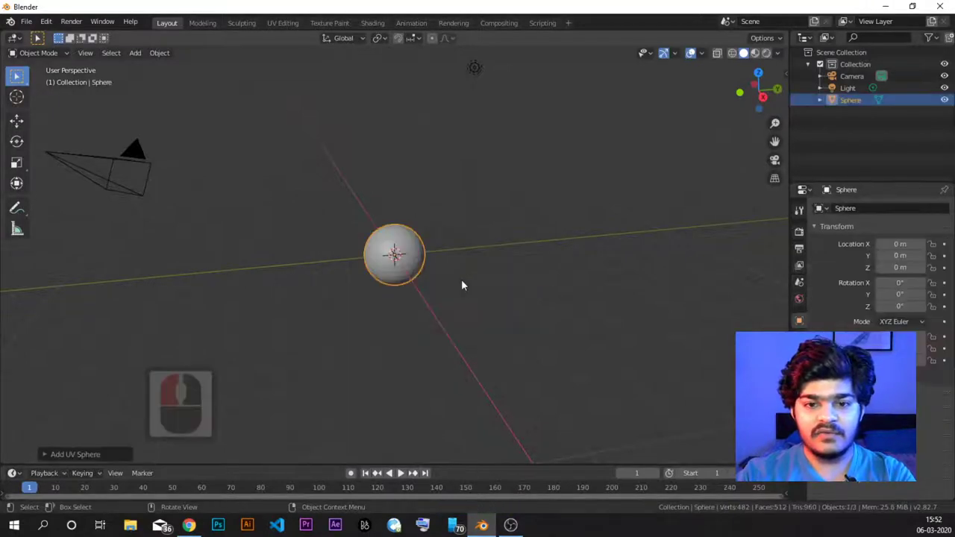
scroll(430, 284, up, 4)
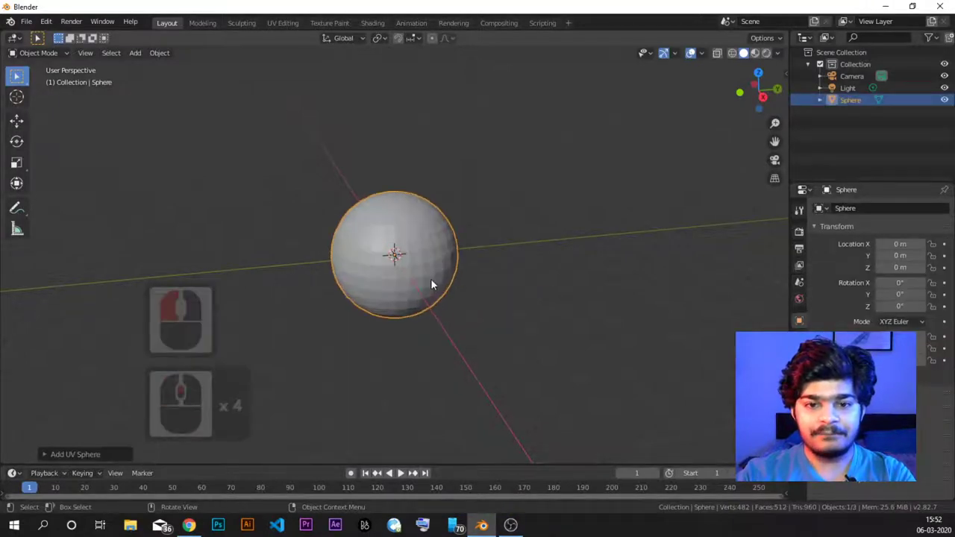
click(278, 23)
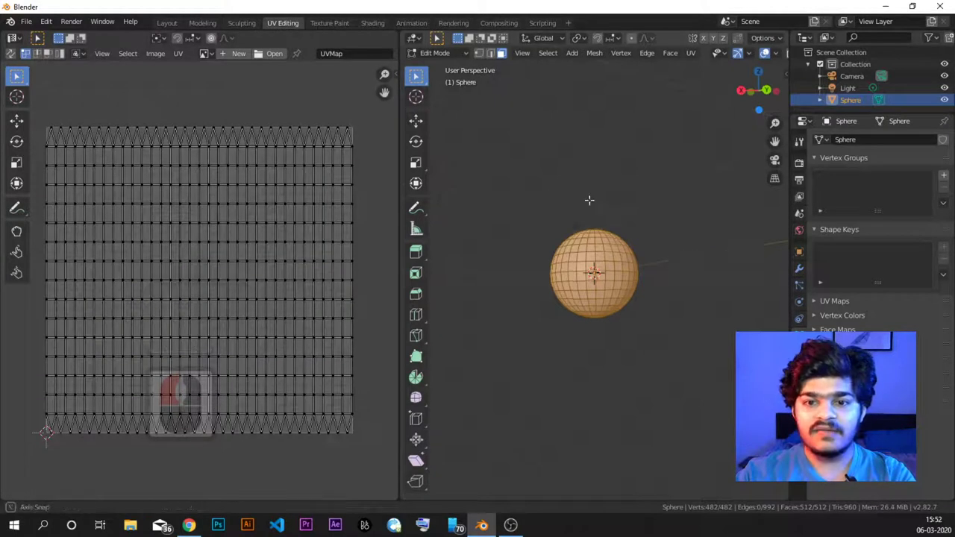
Zoom into the sphere's UV grid and orbit to inspect its top pole.
middle_drag(585, 206, 587, 230)
scroll(609, 248, up, 5)
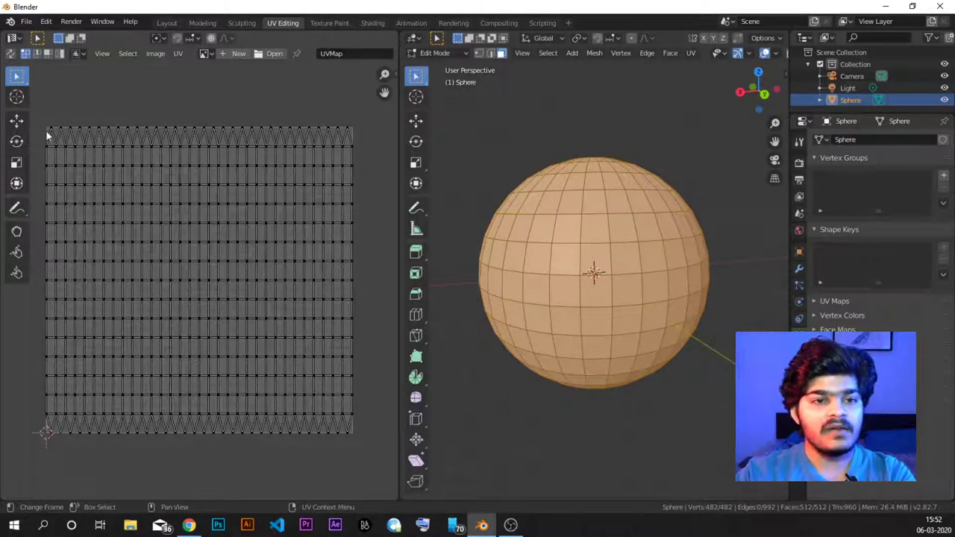
scroll(50, 130, up, 4)
shift+middle_drag(71, 115, 85, 168)
scroll(90, 172, up, 2)
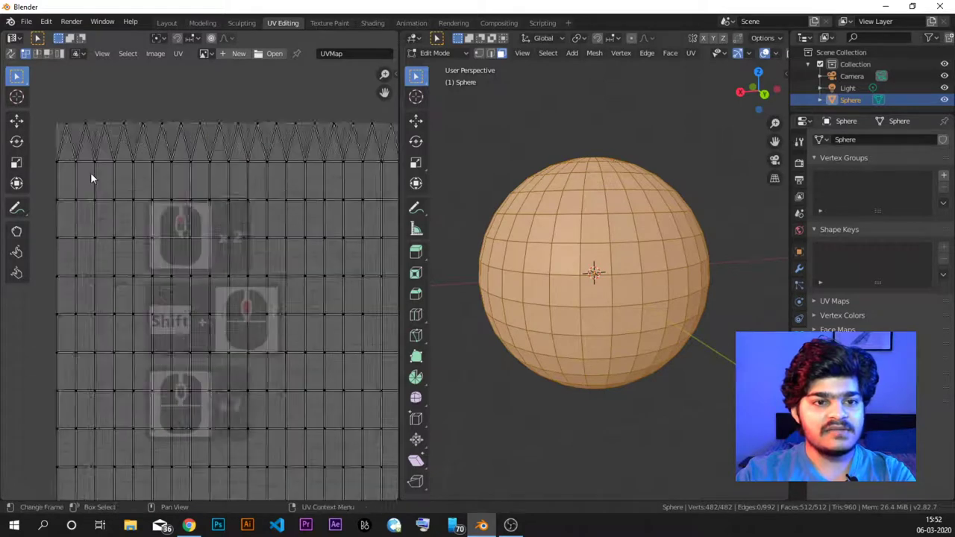
scroll(90, 173, down, 1)
shift+middle_drag(187, 147, 240, 158)
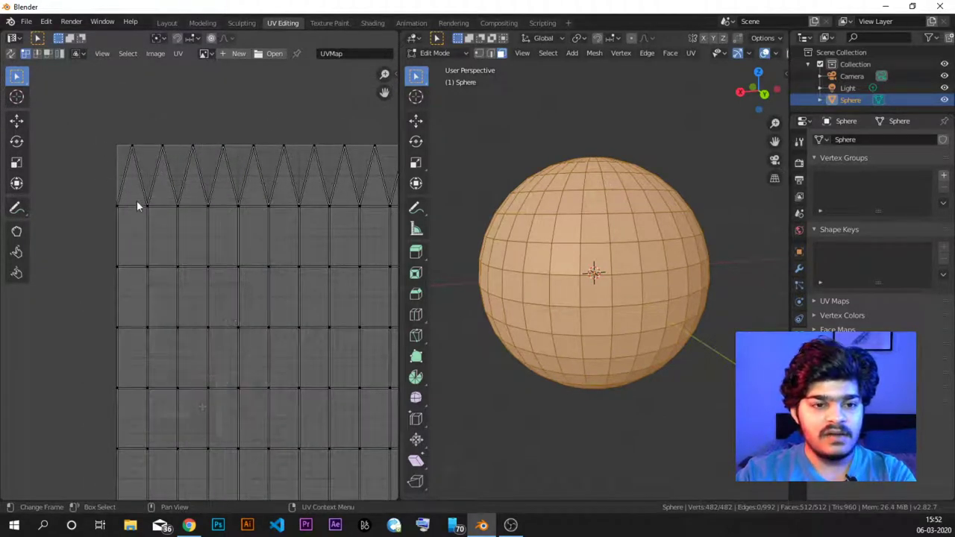
middle_drag(596, 195, 602, 230)
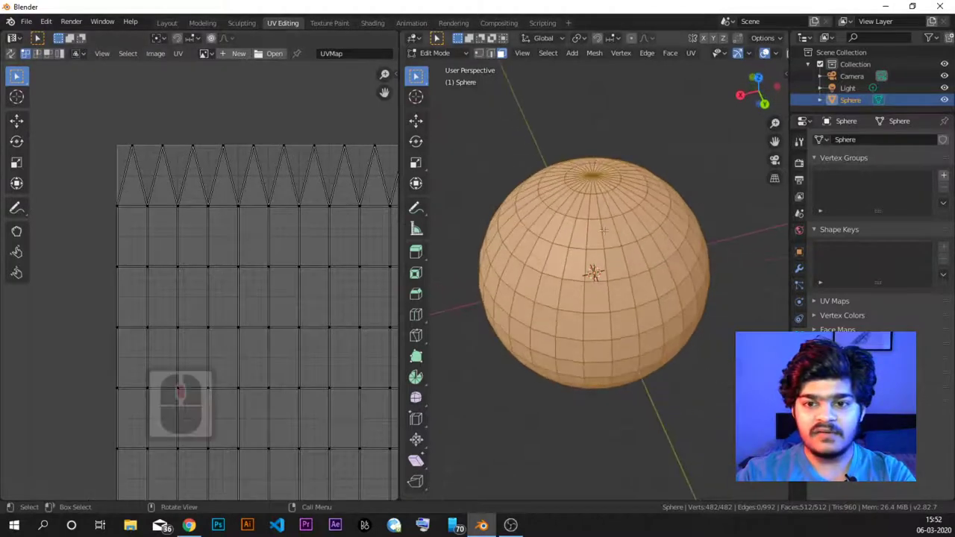
scroll(593, 192, up, 3)
shift+middle_drag(593, 294, 574, 293)
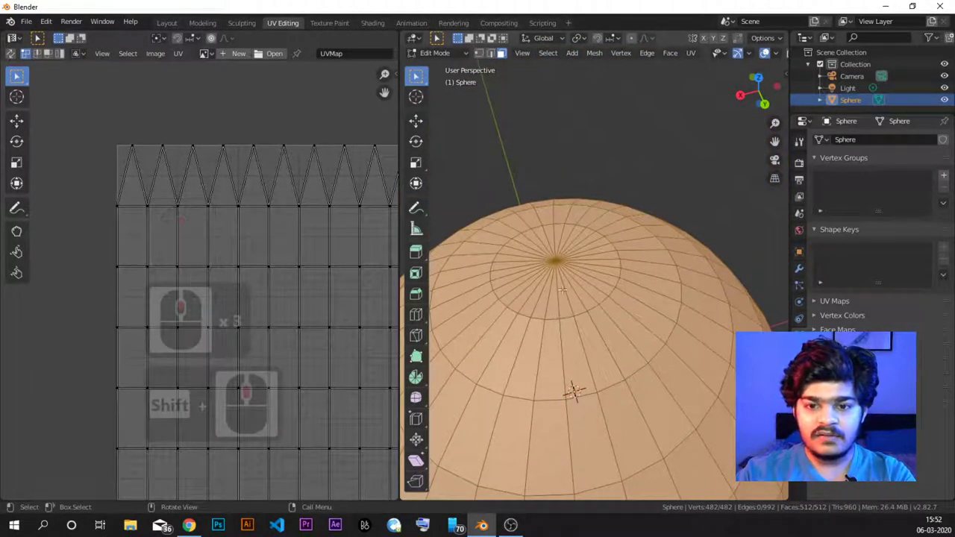
mouse_move(572, 312)
middle_down()
mouse_move(567, 203)
mouse_move(574, 304)
middle_up()
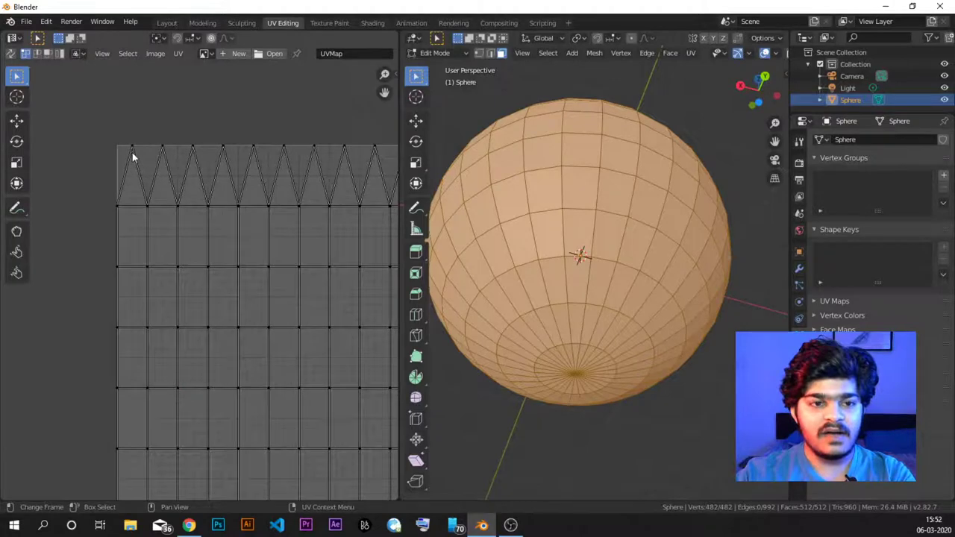
Pan across the sphere's zigzag UV rows, then return to Layout and select the sphere.
scroll(191, 214, down, 4)
shift+middle_drag(165, 455, 117, 333)
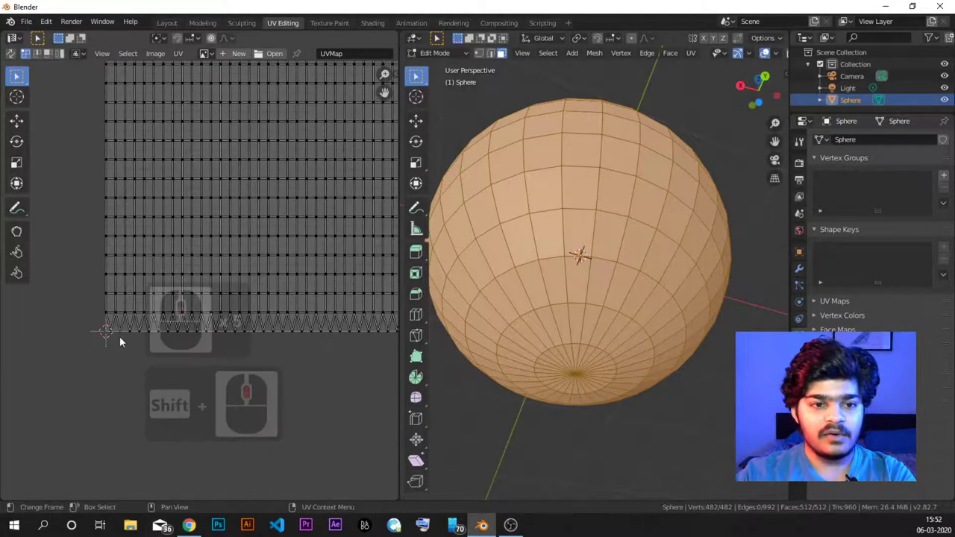
scroll(117, 332, up, 7)
shift+middle_drag(197, 198, 43, 257)
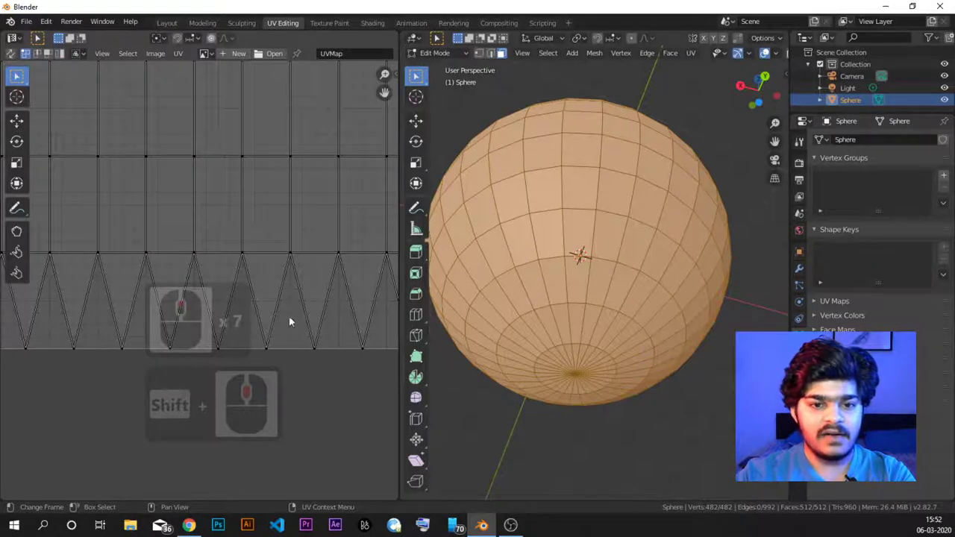
scroll(258, 270, down, 6)
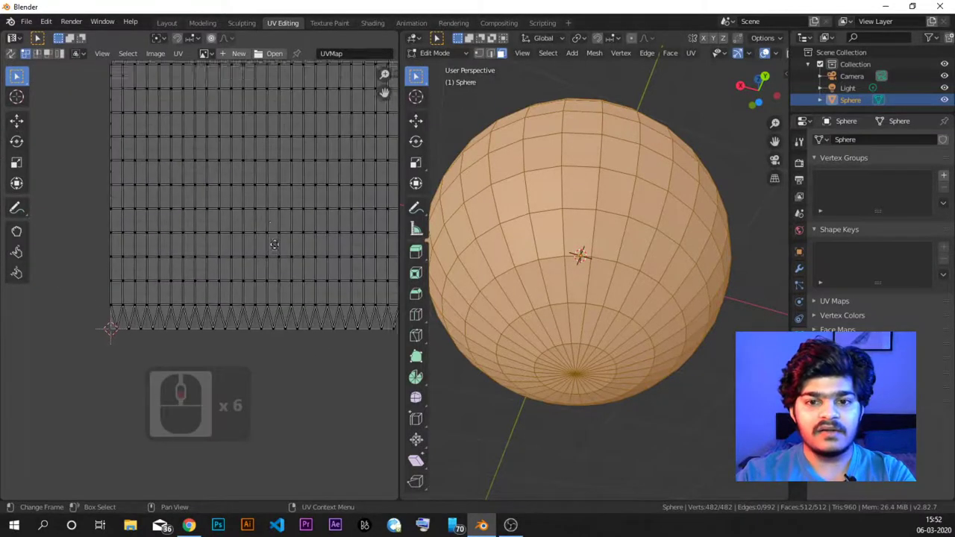
middle_drag(274, 244, 211, 320)
scroll(231, 262, down, 2)
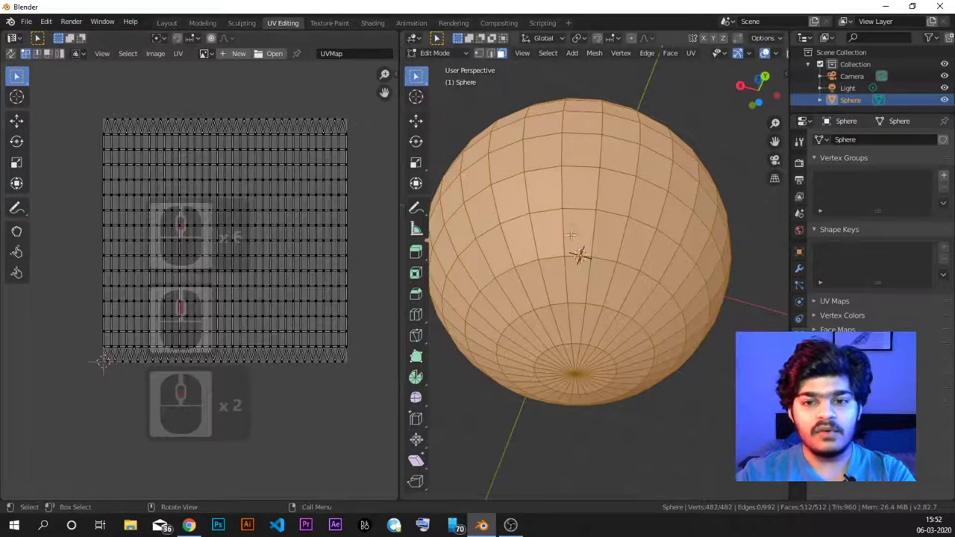
middle_drag(570, 236, 569, 315)
scroll(571, 285, down, 3)
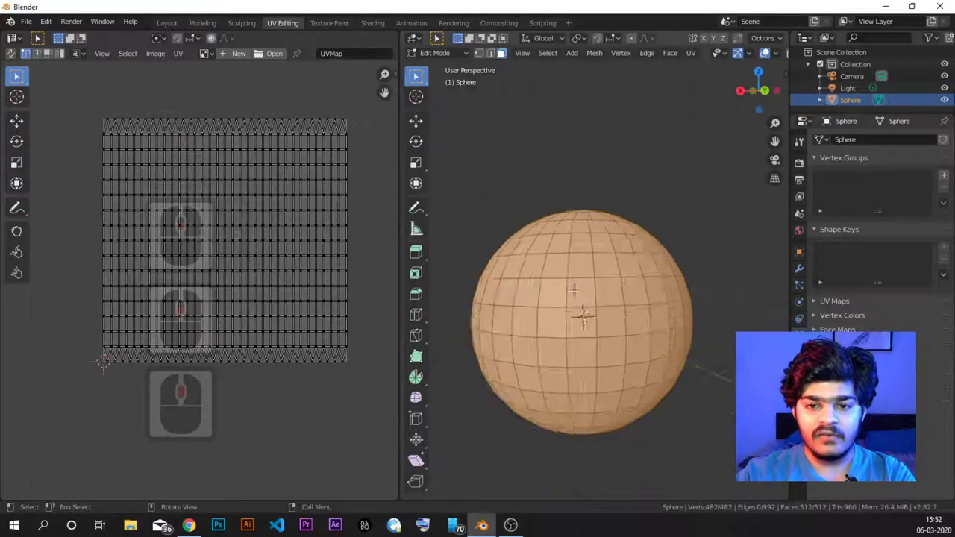
click(166, 22)
double_click(407, 250)
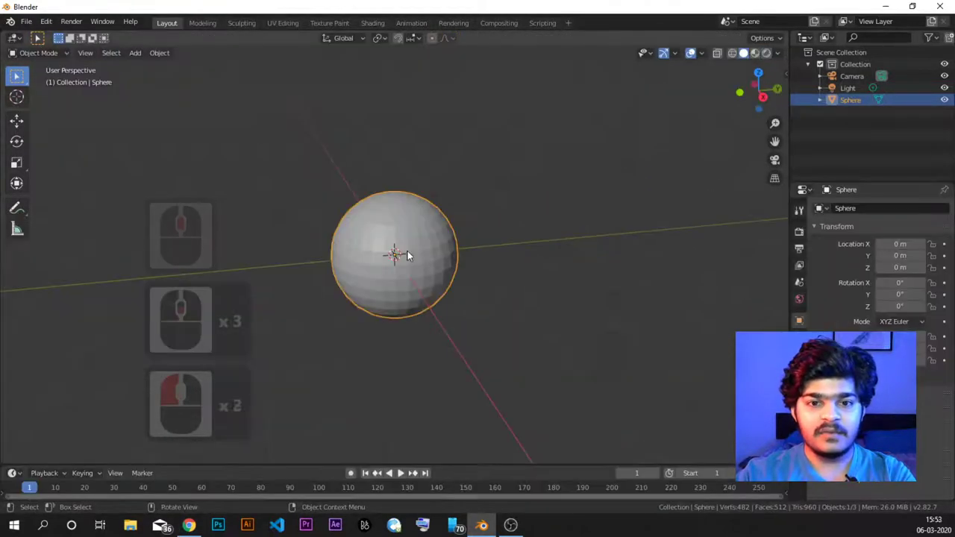
Delete the sphere, add a cylinder mesh, and view its unwrap in UV Editing.
key(Delete)
key(shift+a)
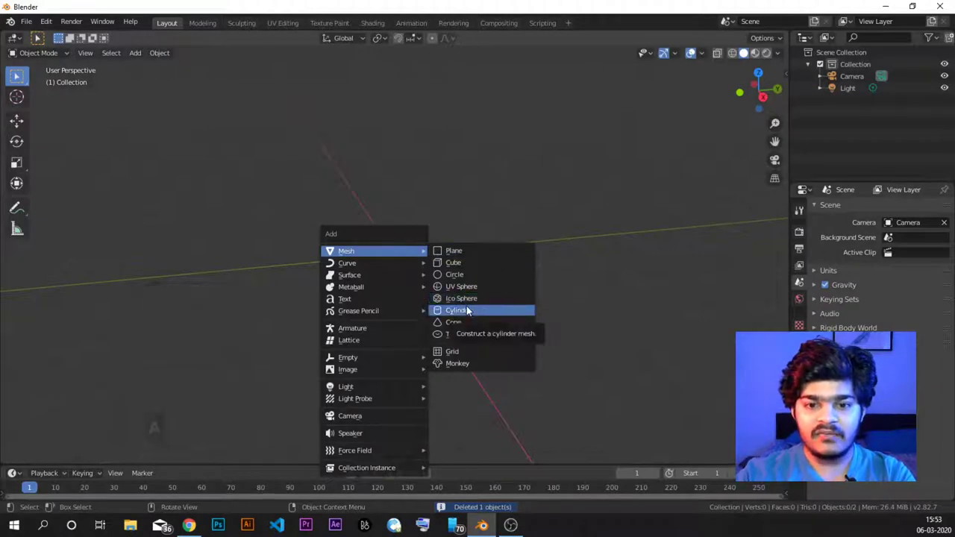
click(466, 310)
click(275, 22)
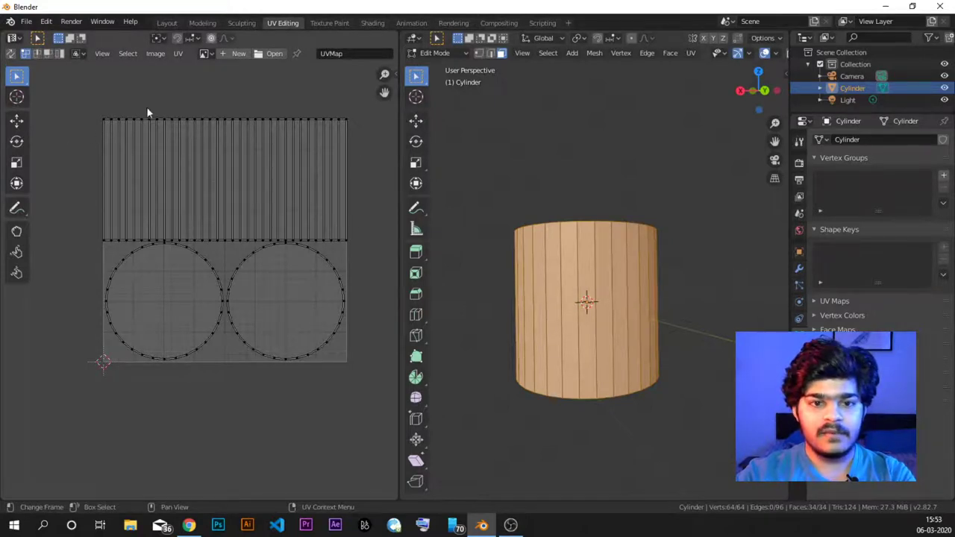
Orbit to a side view and select only the cylinder's top cap face.
middle_drag(556, 172, 558, 251)
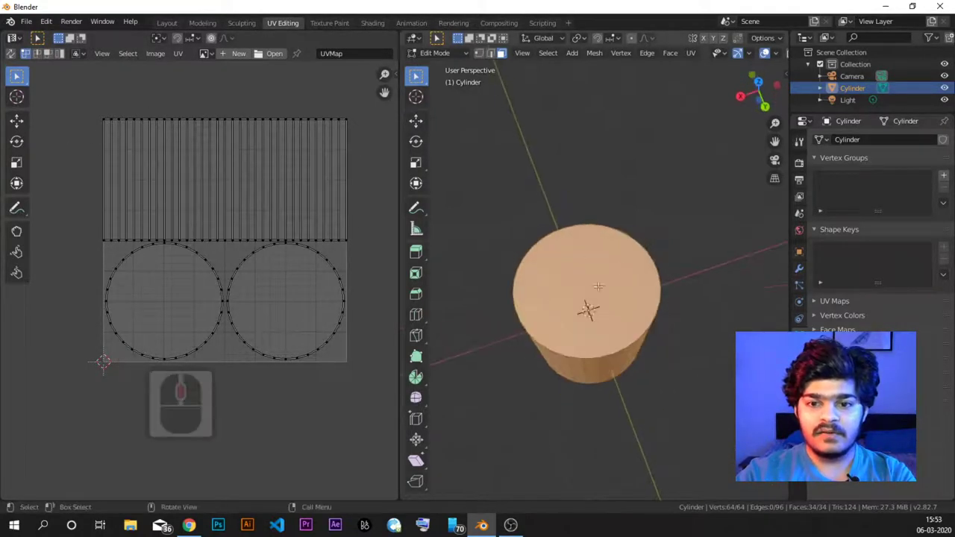
middle_drag(598, 286, 584, 306)
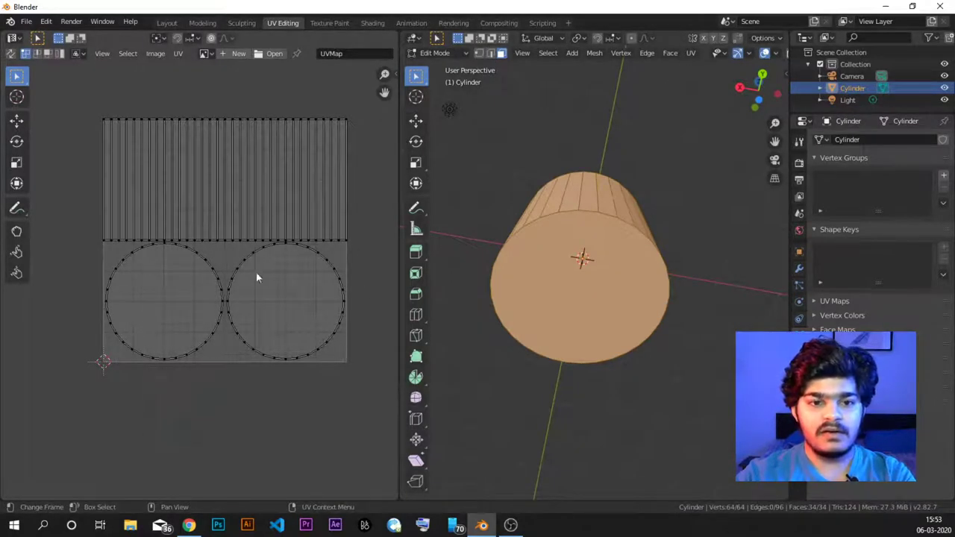
middle_drag(580, 237, 578, 352)
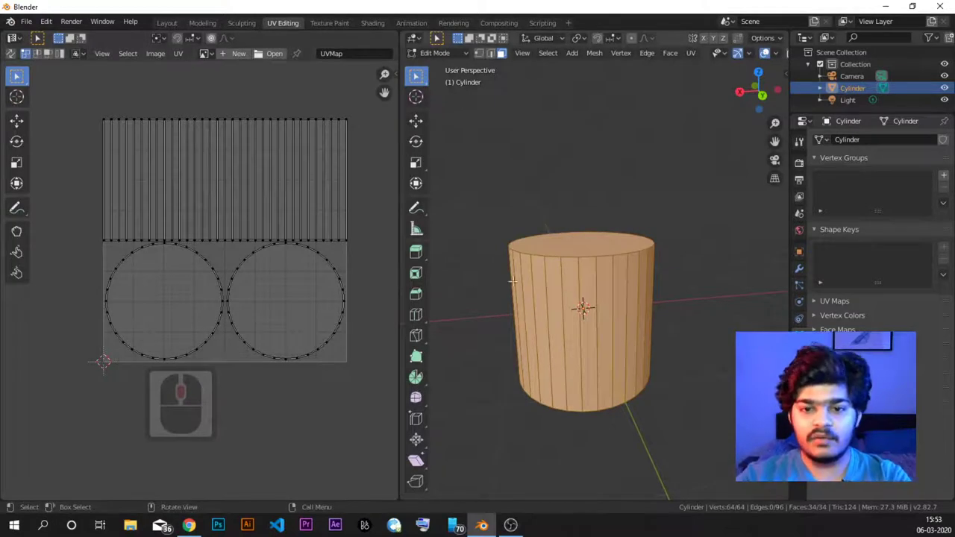
click(500, 54)
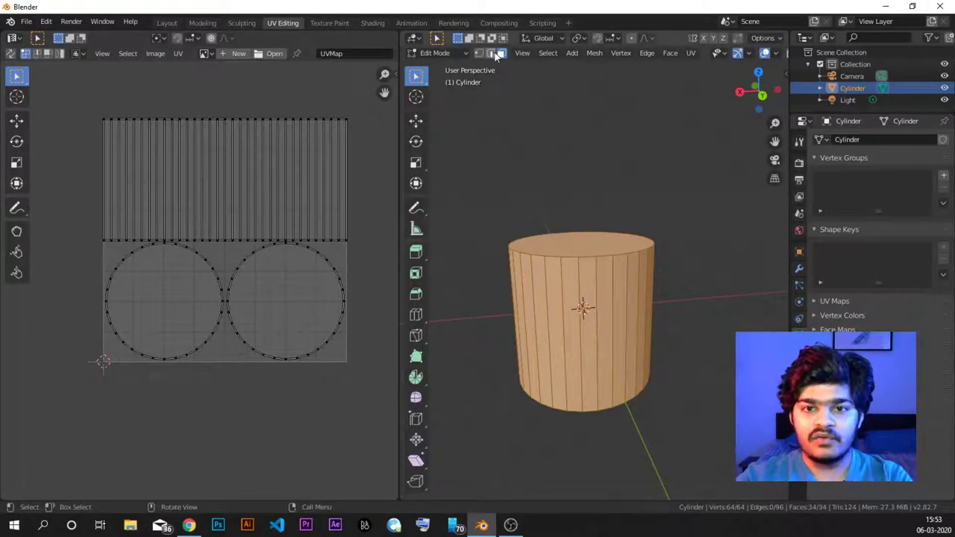
click(578, 241)
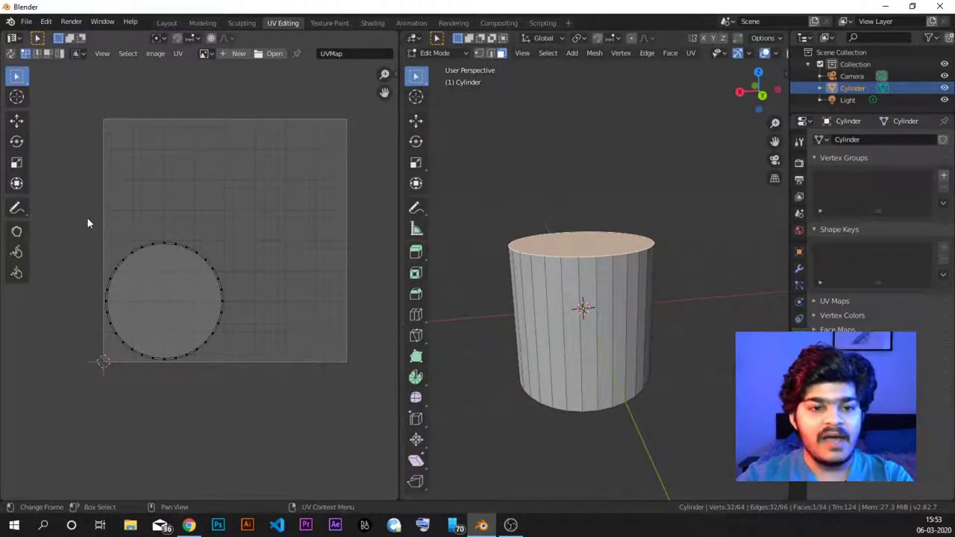
Enlarge the top cap's UV circle and move it toward the lower right.
drag(87, 222, 245, 376)
key(s)
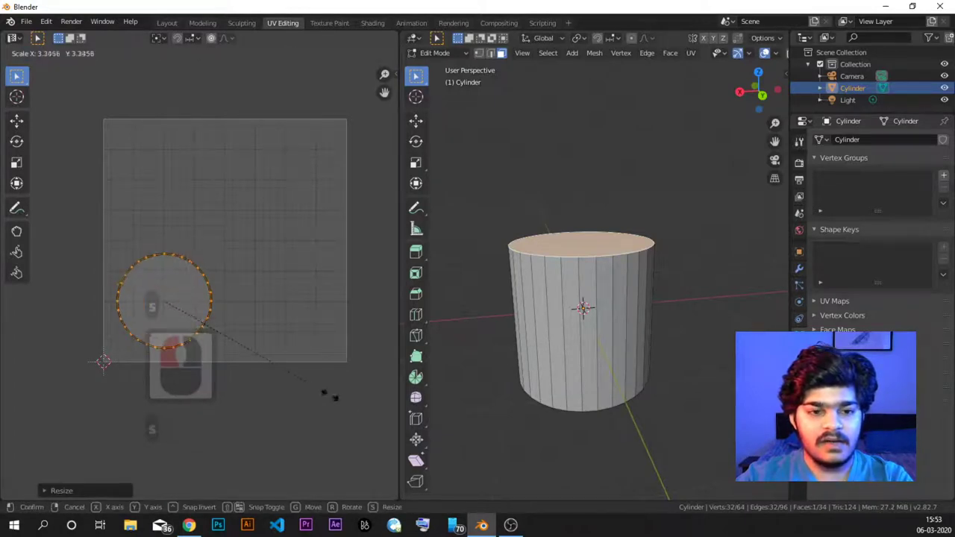
click(388, 428)
key(g)
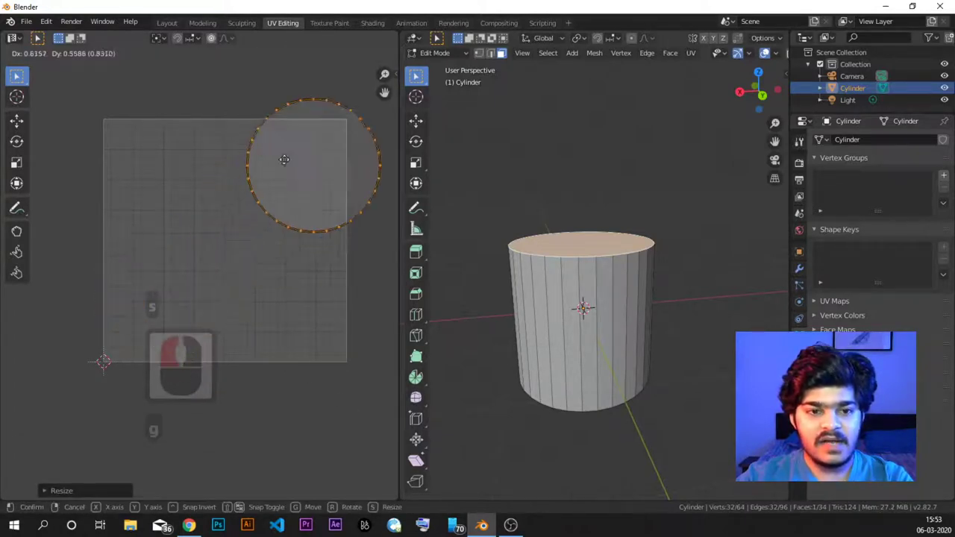
click(335, 340)
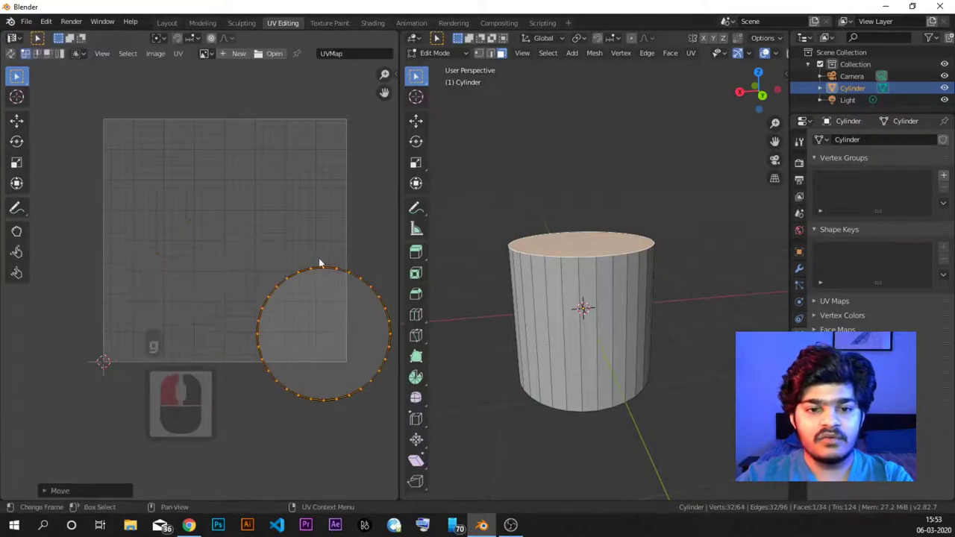
Select one vertical side face and move its UV strip to the texture's left side.
middle_drag(456, 298, 454, 281)
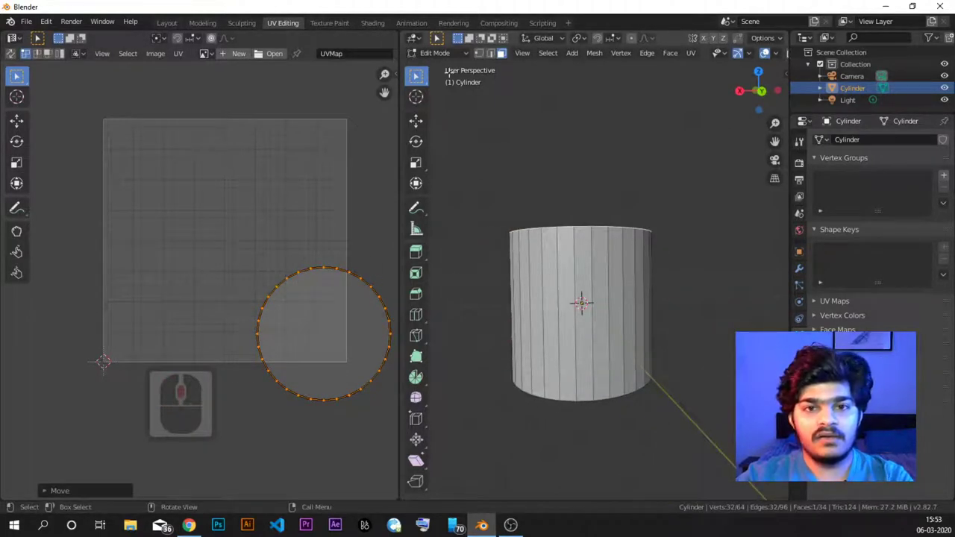
click(552, 250)
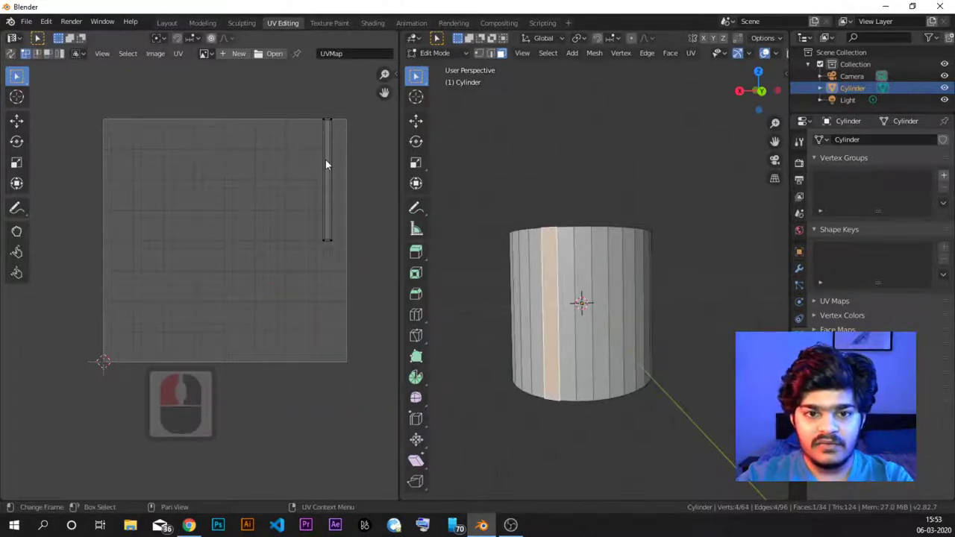
drag(308, 97, 360, 314)
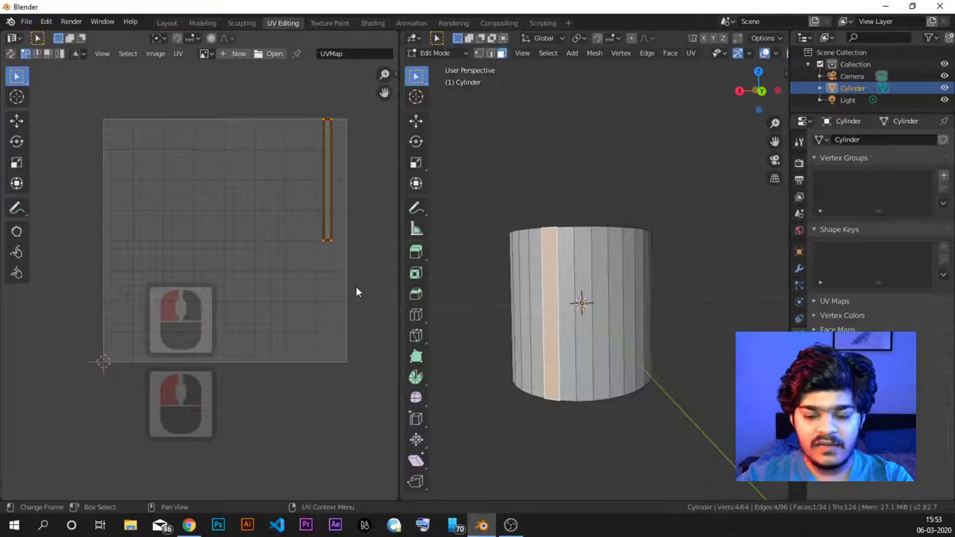
key(g)
click(187, 404)
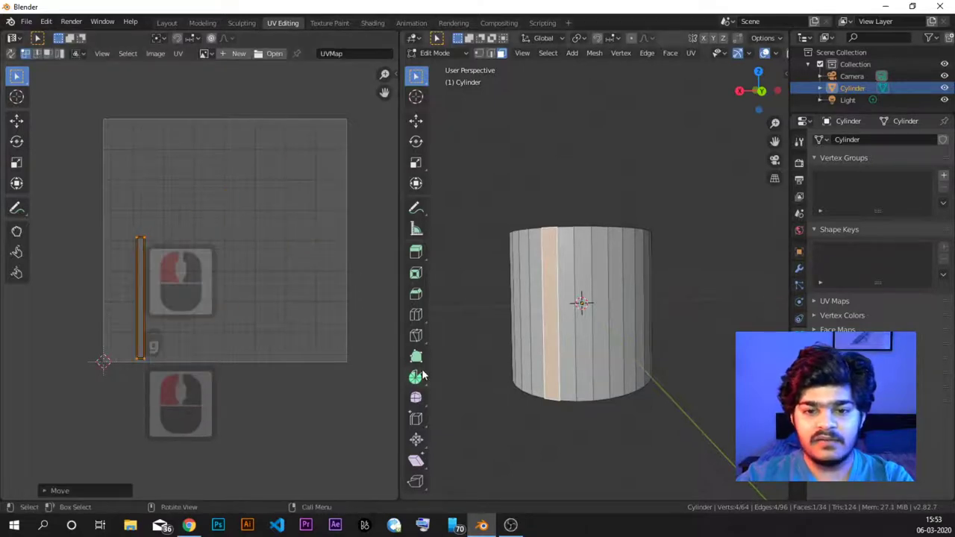
click(474, 341)
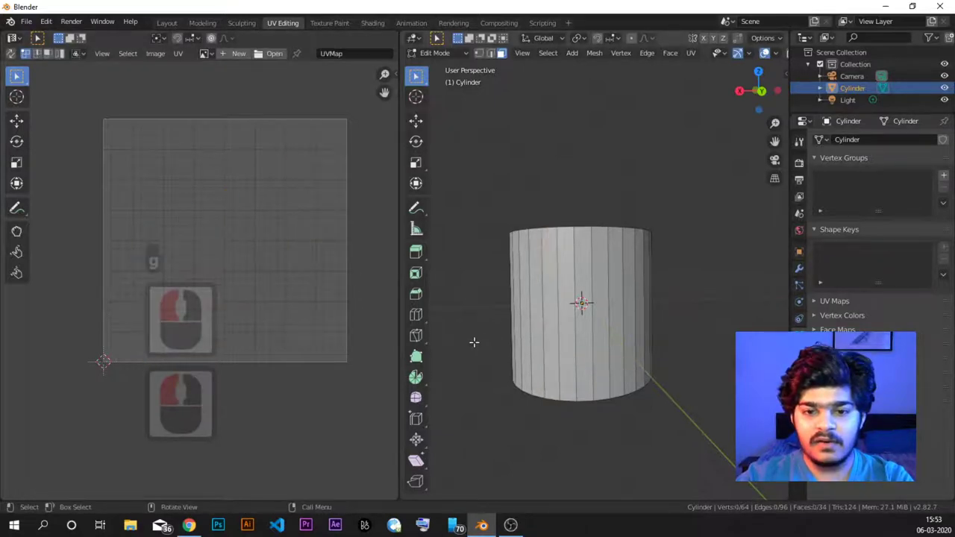
Dismiss the face context menu without subdividing, then deselect all the cylinder's UVs.
key(a)
key(s)
click(571, 172)
right_click(571, 177)
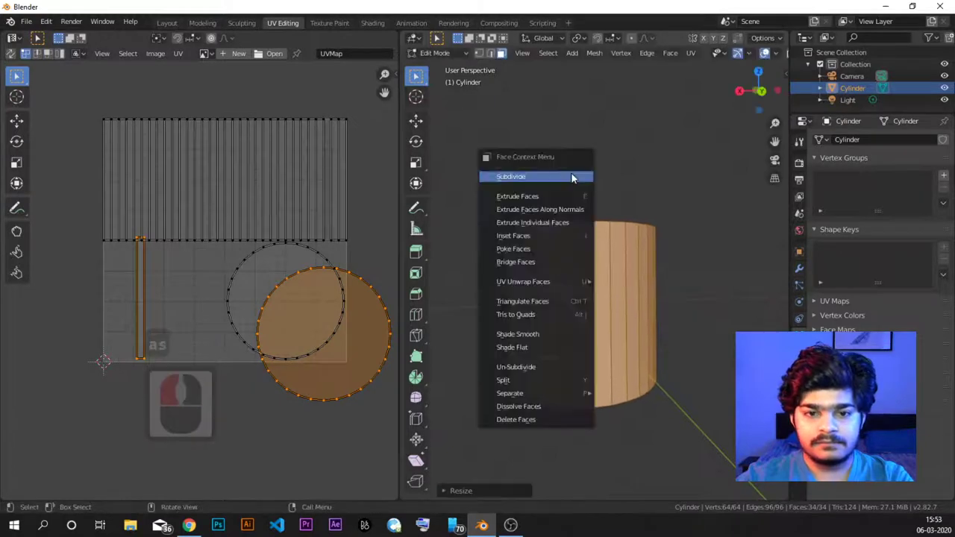
click(612, 166)
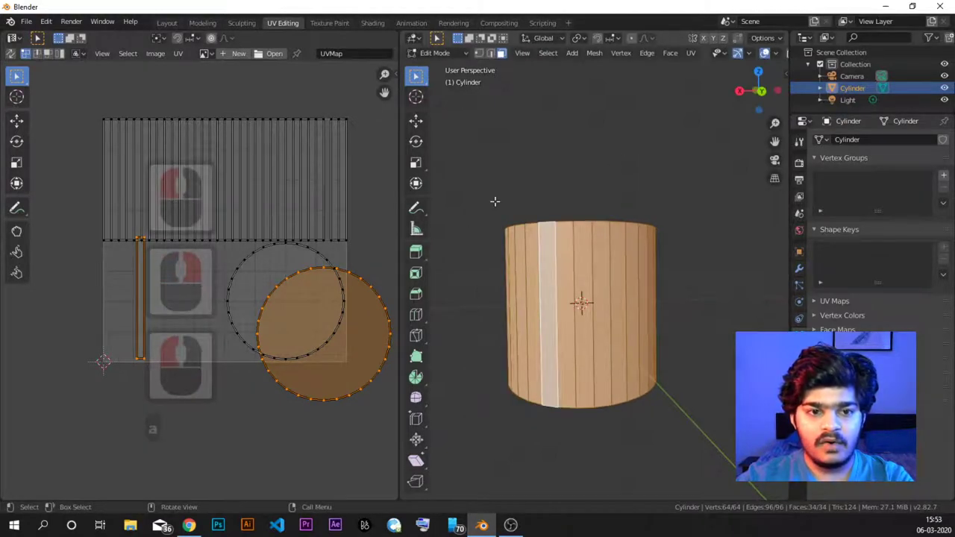
key(alt+a)
key(a)
key(alt+a)
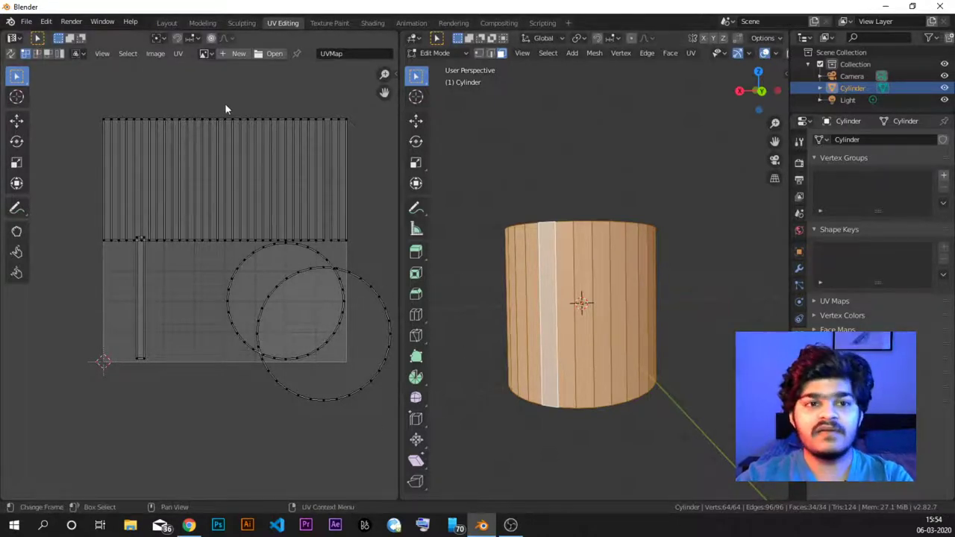
Delete the cylinder, add a new cube, and enlarge the node editor in Shading.
click(167, 23)
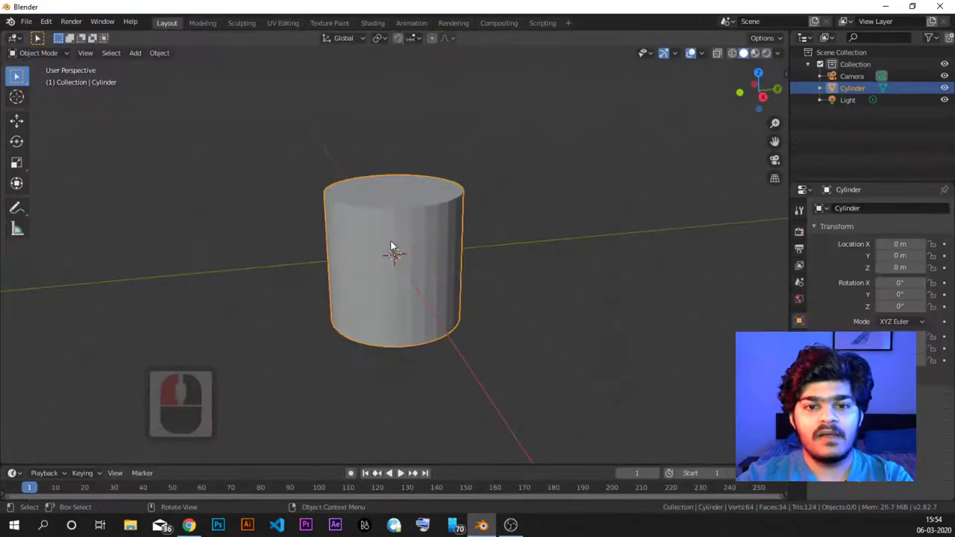
click(392, 238)
key(Delete)
key(shift+a)
mouse_move(390, 237)
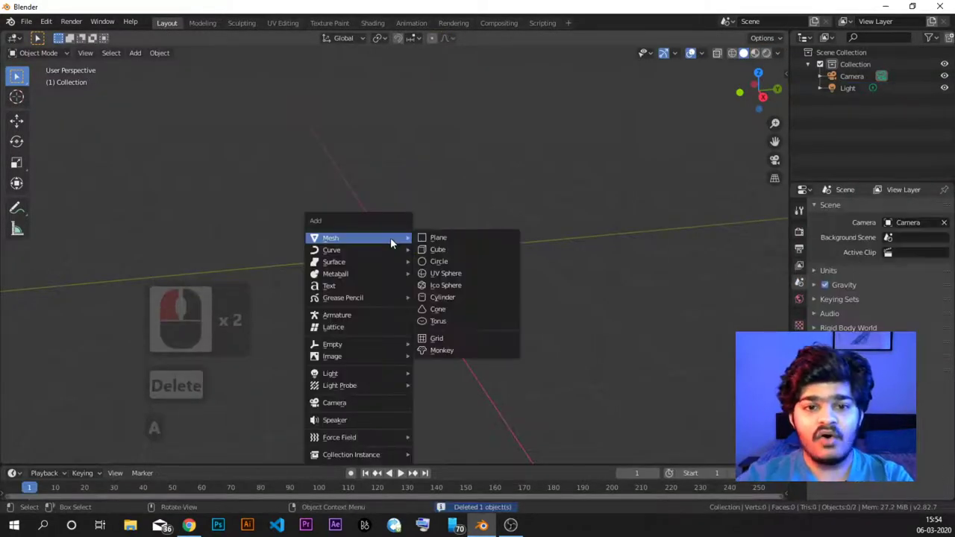
click(430, 249)
middle_drag(393, 231, 379, 217)
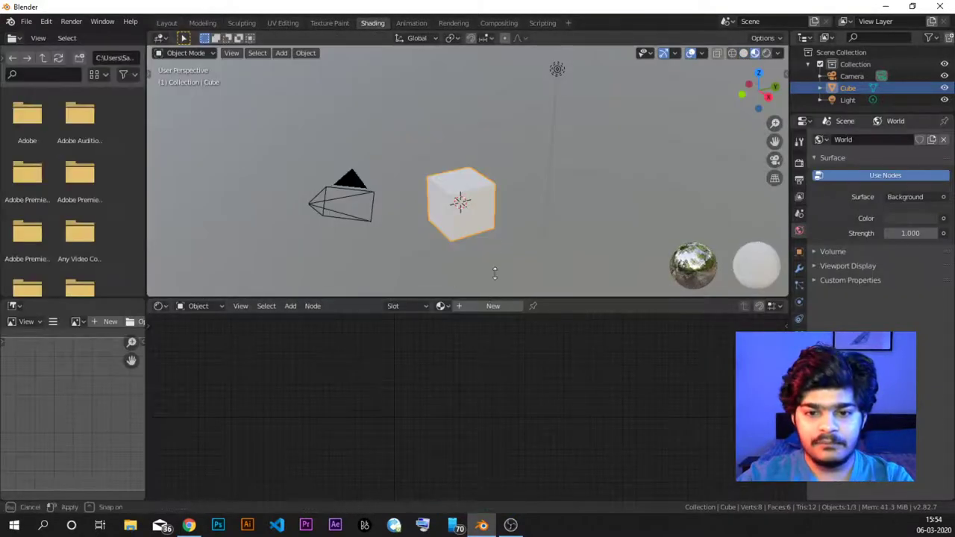
drag(491, 298, 503, 206)
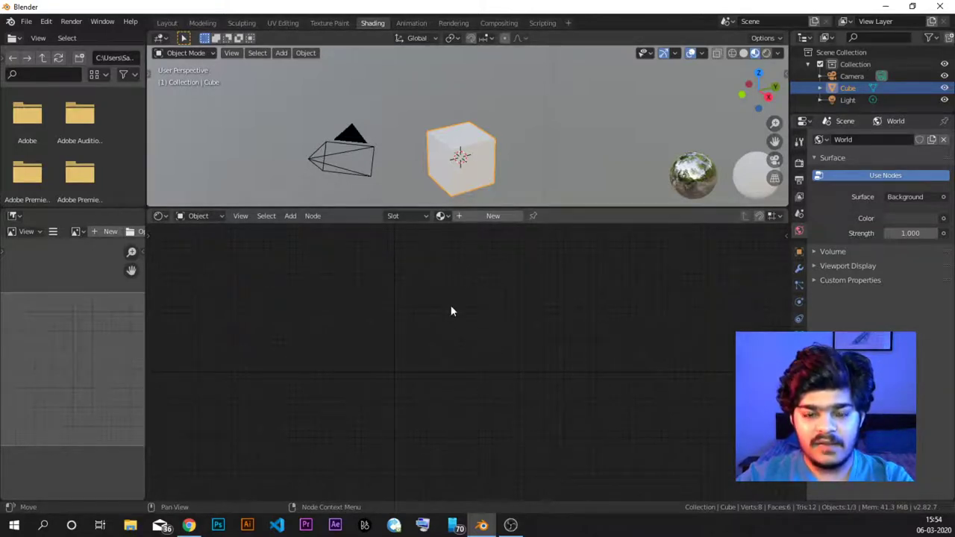
Create a new material, Material.001, for the cube in the Shader Editor.
click(483, 215)
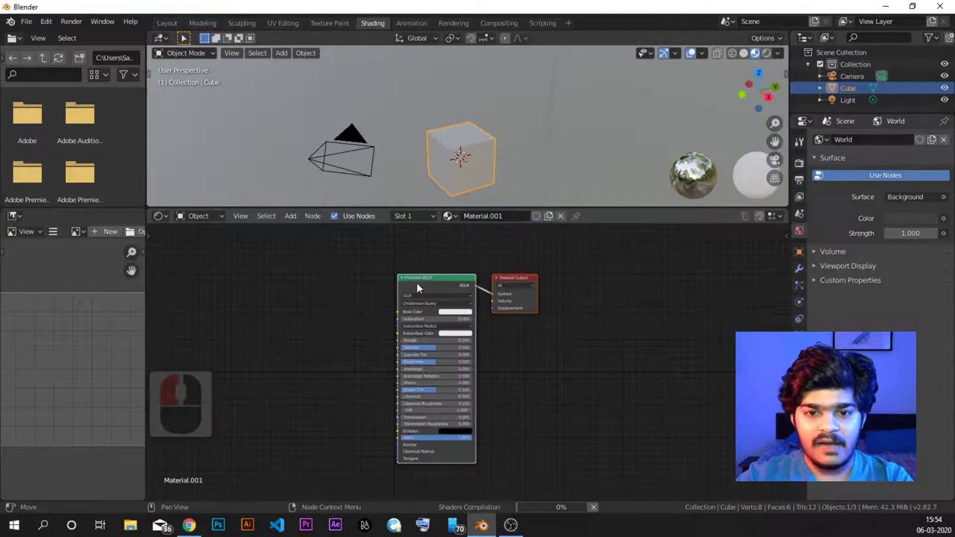
scroll(416, 282, up, 2)
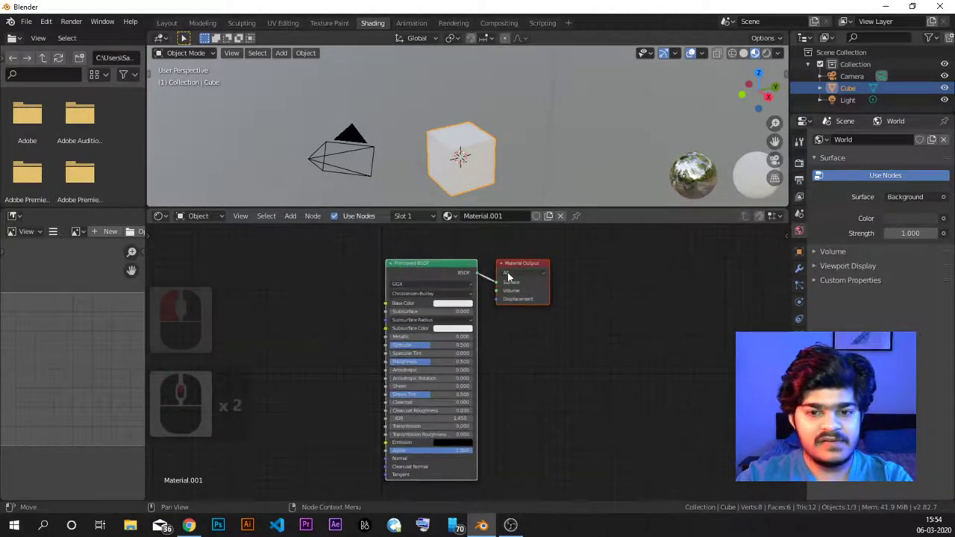
scroll(343, 335, up, 2)
middle_drag(343, 335, 439, 321)
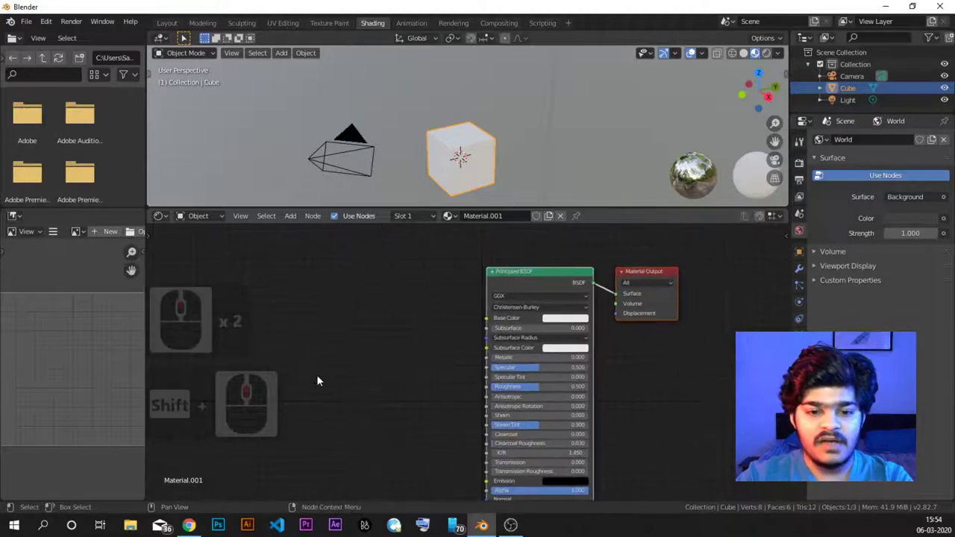
Add an Image Texture node wired to Base Color and start opening its image file.
key(shift+a)
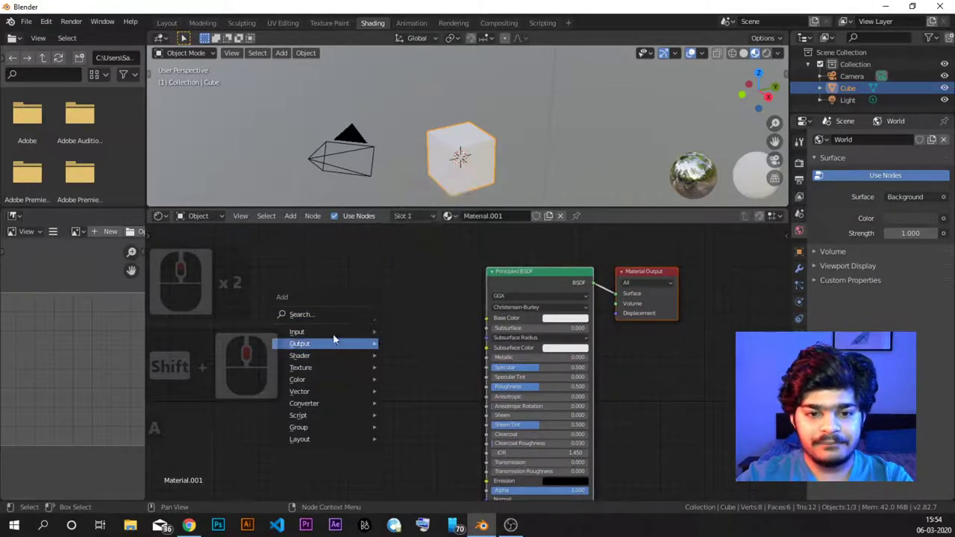
click(321, 316)
text(imag)
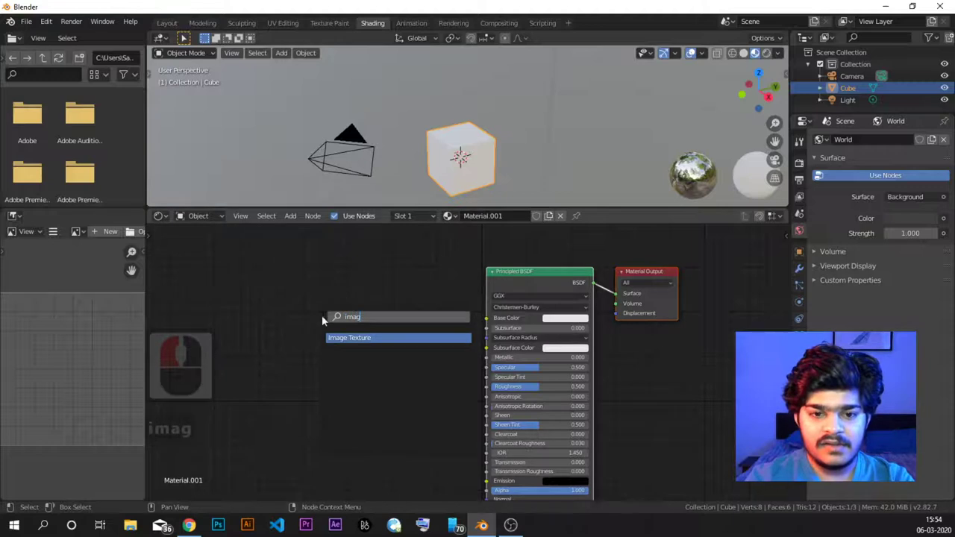
key(Return)
click(308, 285)
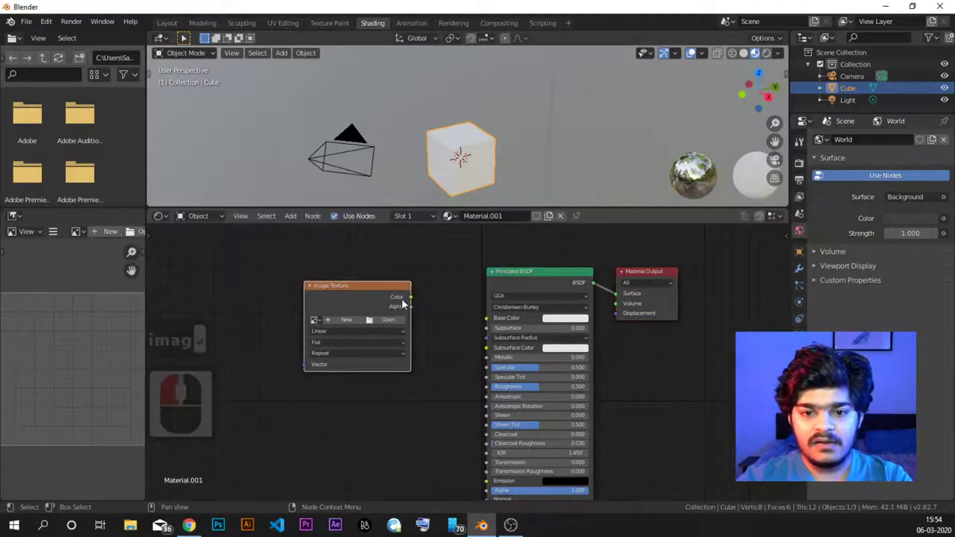
drag(409, 298, 487, 318)
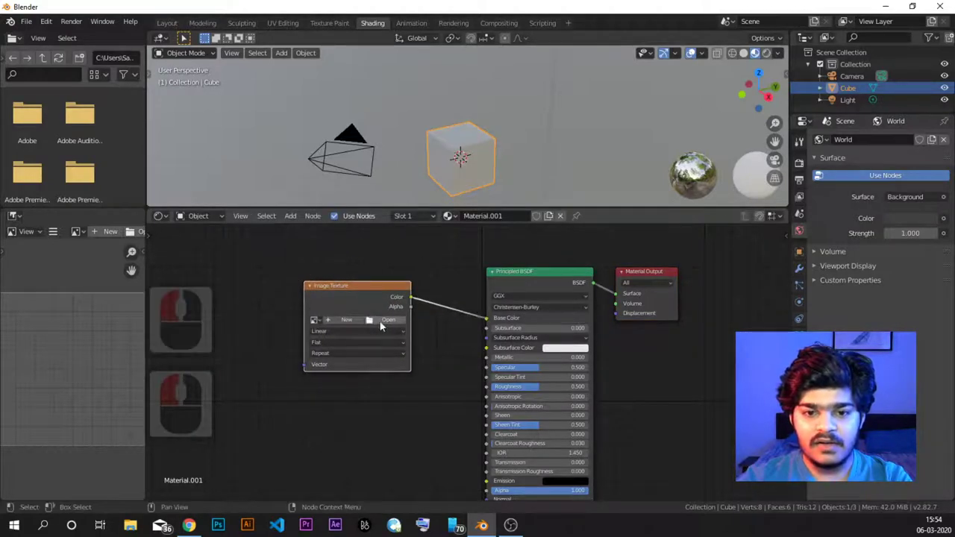
click(385, 319)
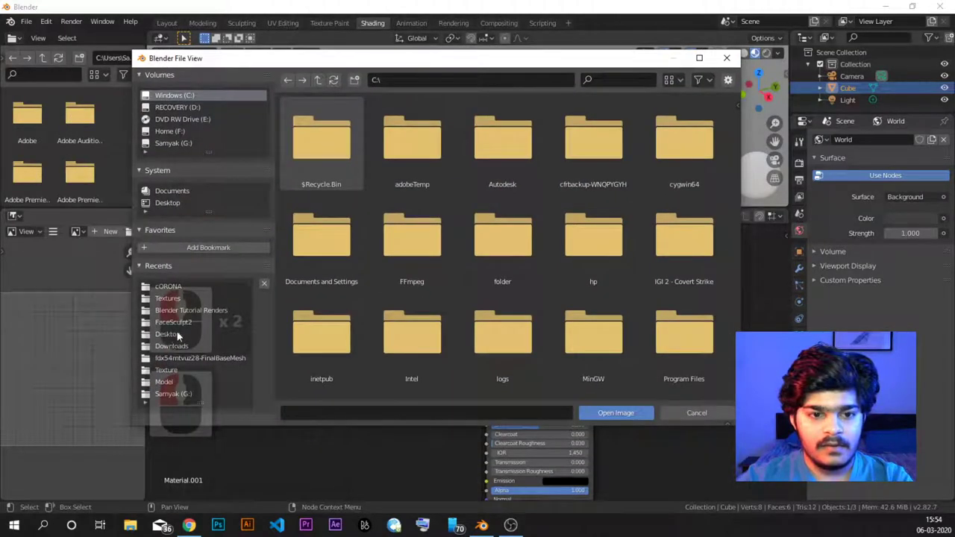
Load PavingStones36_col.jpg from Downloads > Textures into the Image Texture node.
click(170, 345)
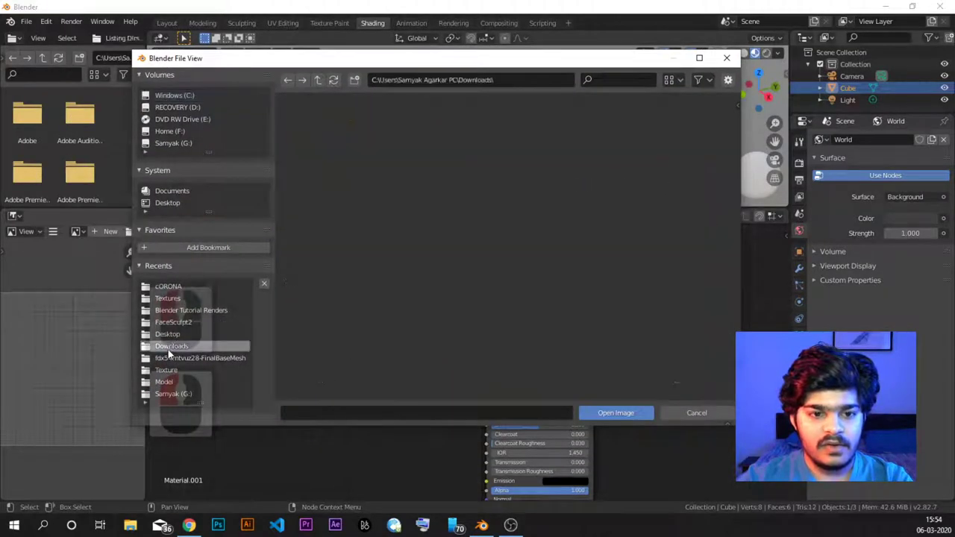
click(426, 241)
double_click(426, 240)
click(422, 142)
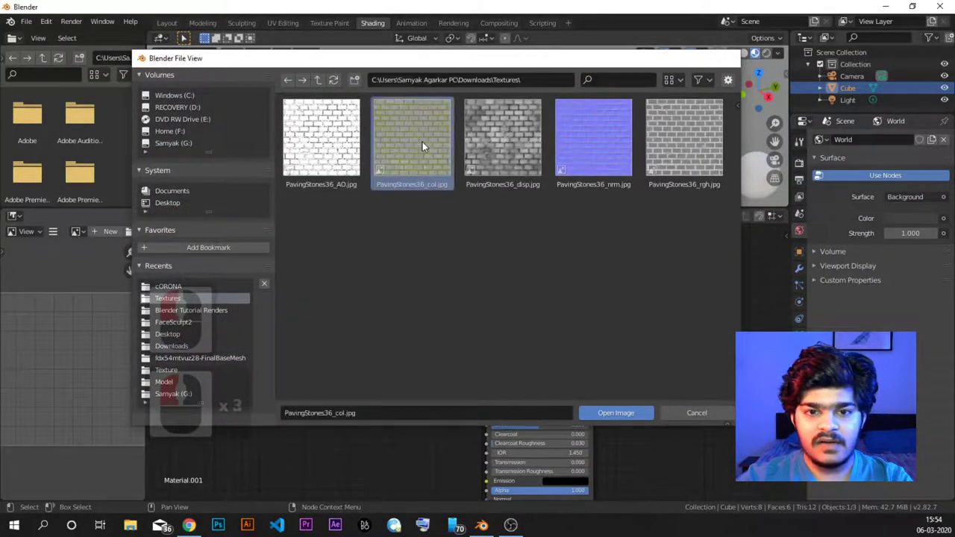
double_click(422, 142)
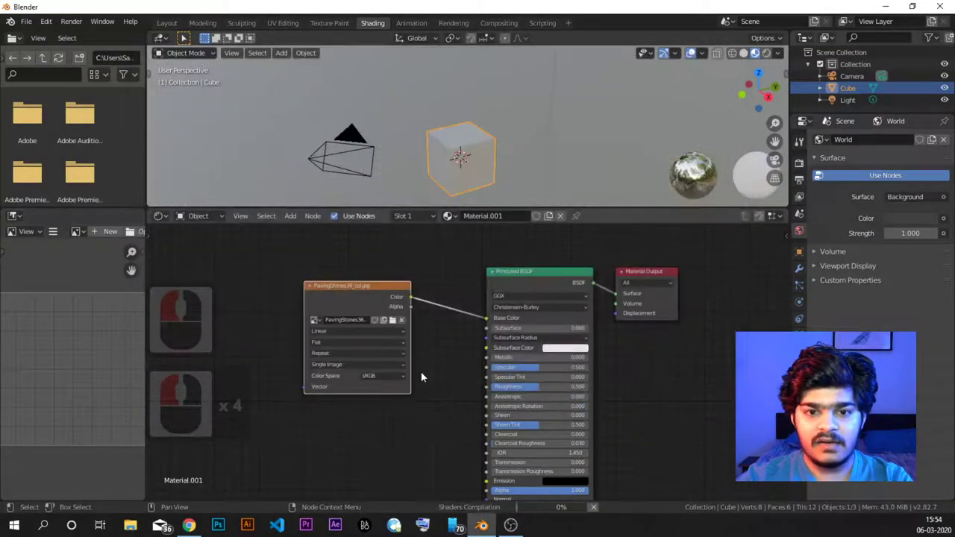
Collapse the Image Texture node to its header and pan the node view right.
click(310, 285)
click(310, 285)
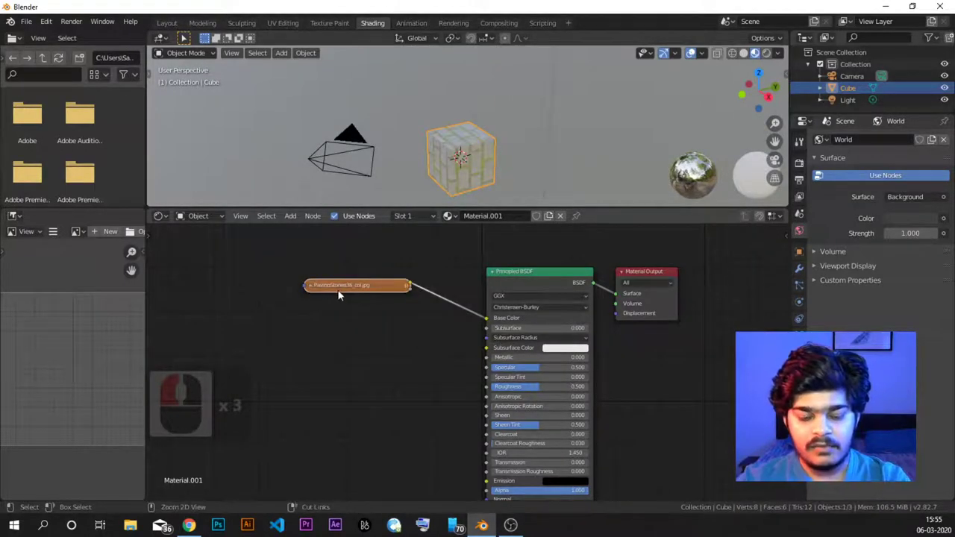
ctrl+middle_drag(291, 273, 415, 299)
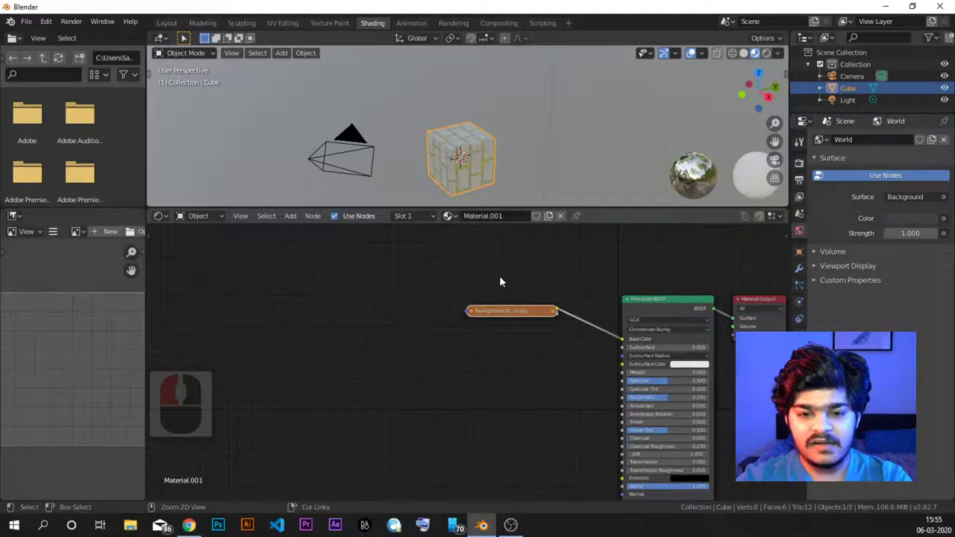
Add Texture Coordinate and Mapping nodes to the image texture with Node Wrangler's Ctrl+T.
key(ctrl+t)
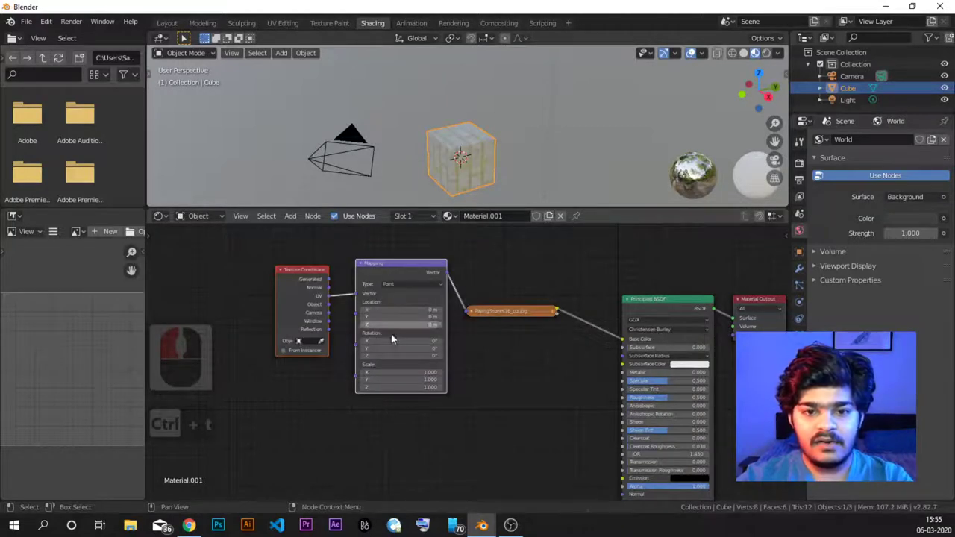
ctrl+shift+scroll(500, 362, down, 2)
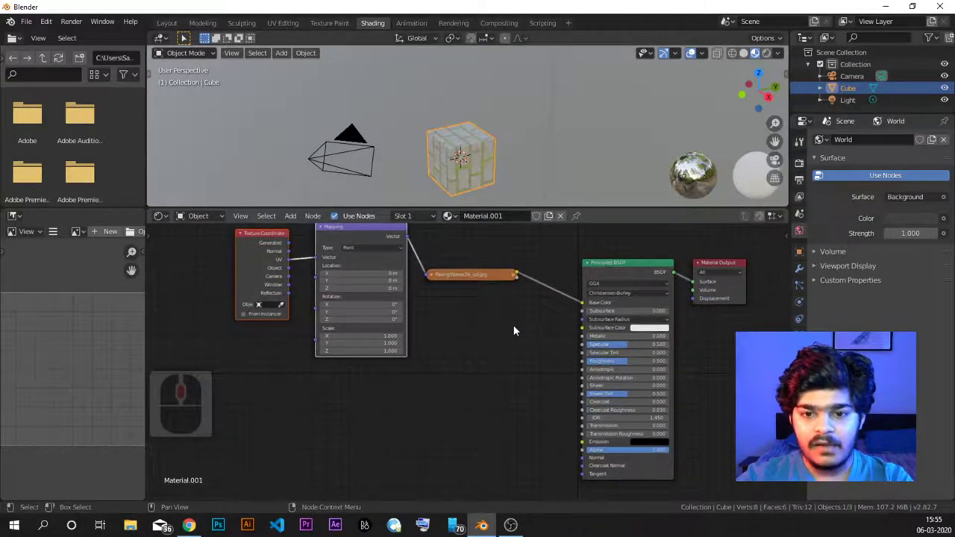
scroll(470, 299, down, 1)
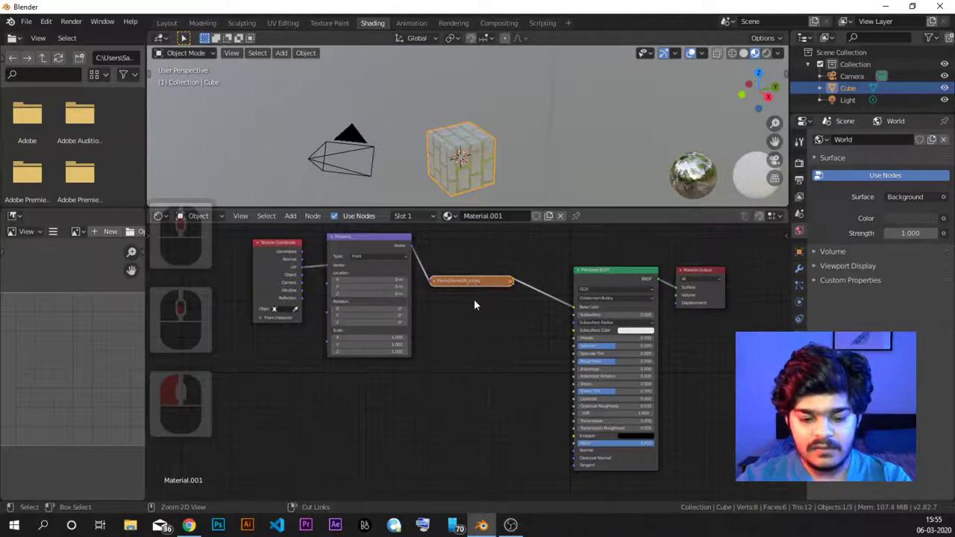
Duplicate the image node, link it to Roughness, and load PavingStones36_rgh.jpg into it.
key(shift+d)
click(475, 365)
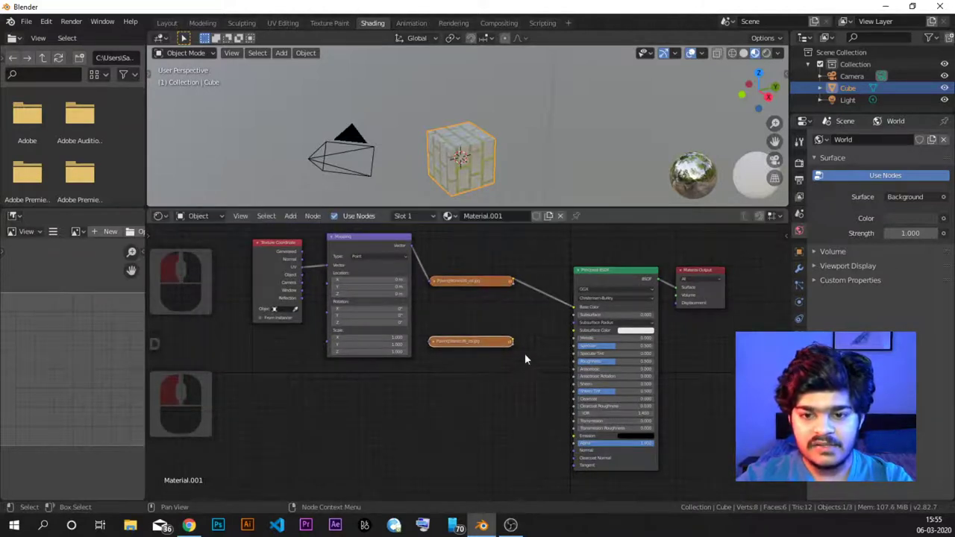
drag(513, 342, 565, 363)
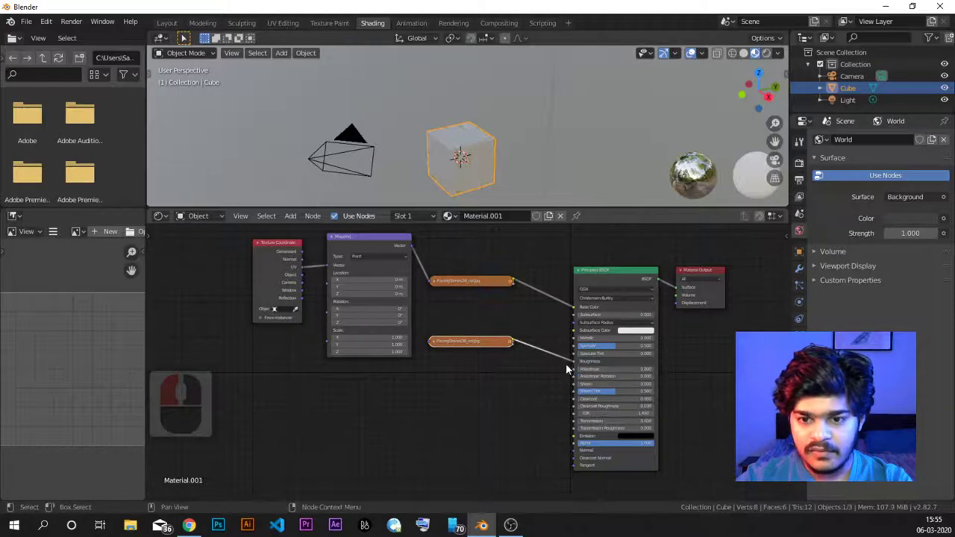
click(433, 342)
click(500, 371)
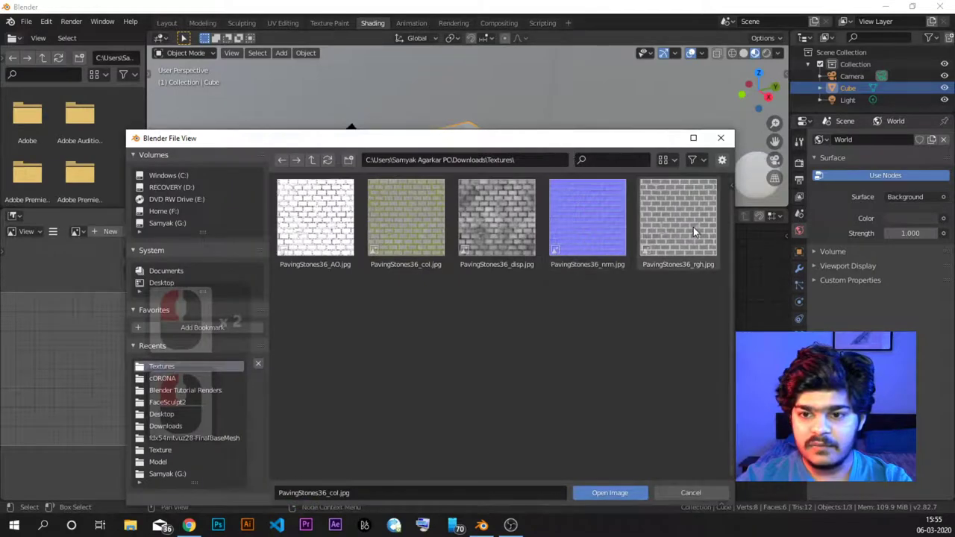
double_click(693, 226)
click(433, 341)
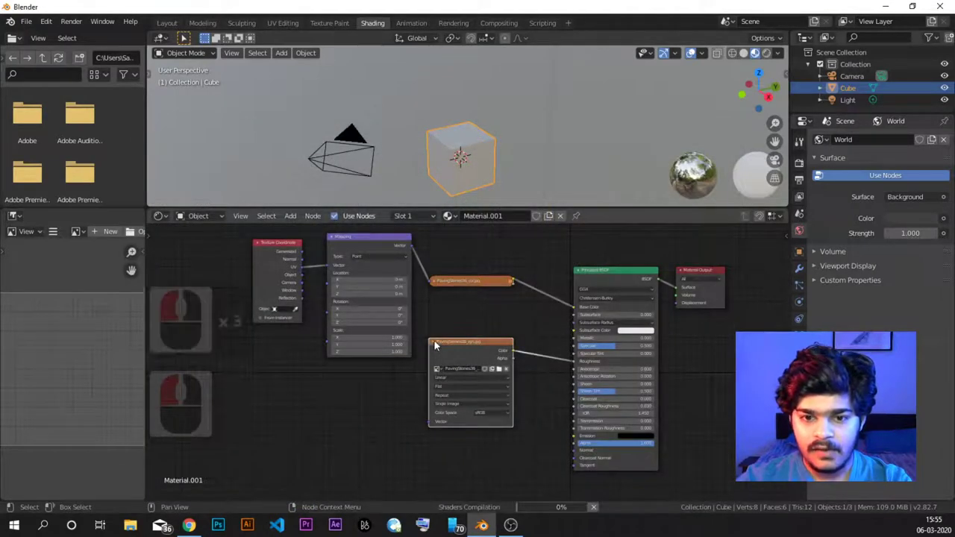
click(433, 345)
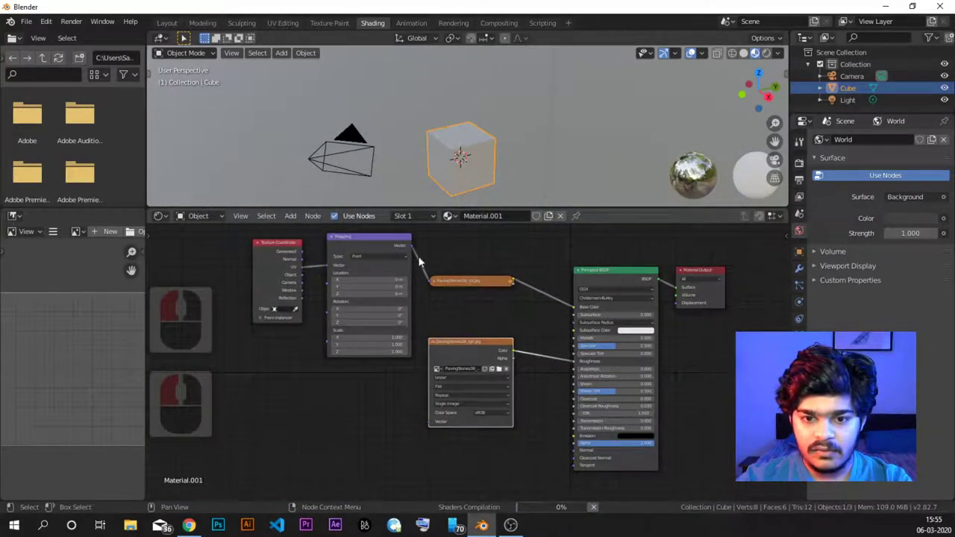
Collapse the roughness image node, link Mapping to it, and duplicate it below.
key(h)
click(429, 426)
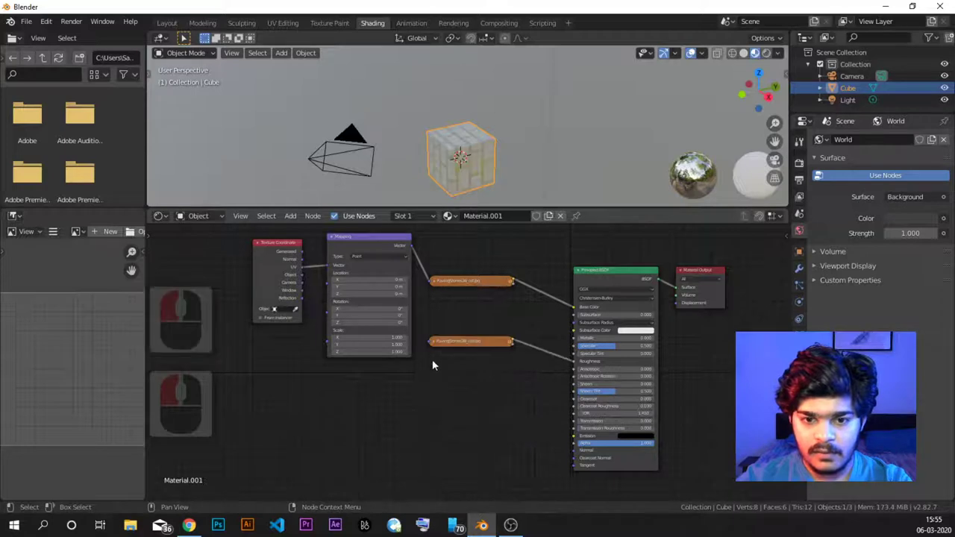
drag(410, 247, 429, 344)
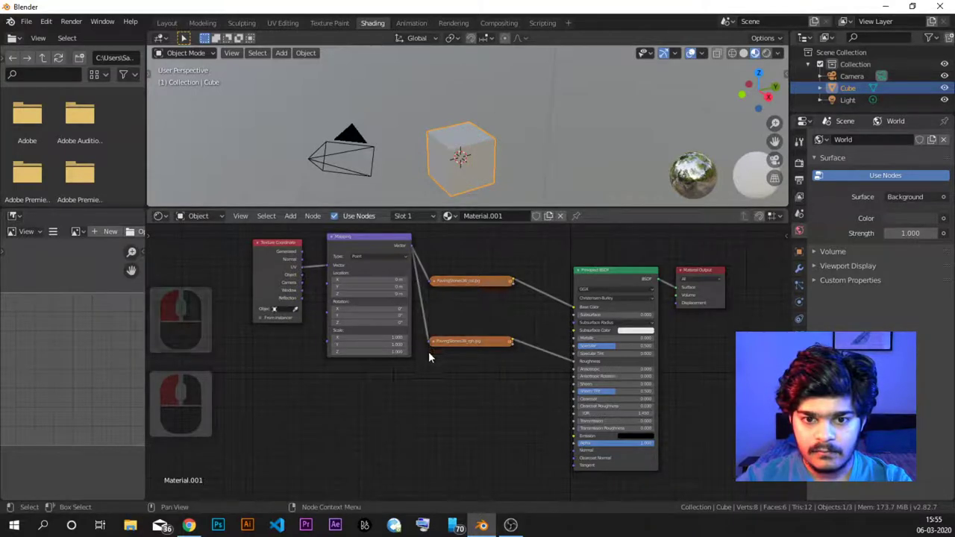
click(474, 346)
key(shift+d)
click(510, 451)
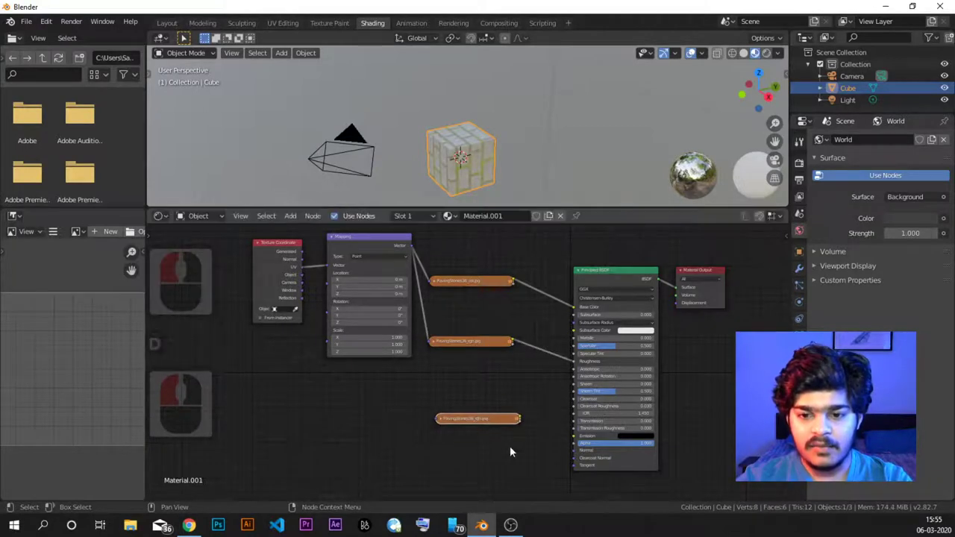
drag(464, 421, 440, 437)
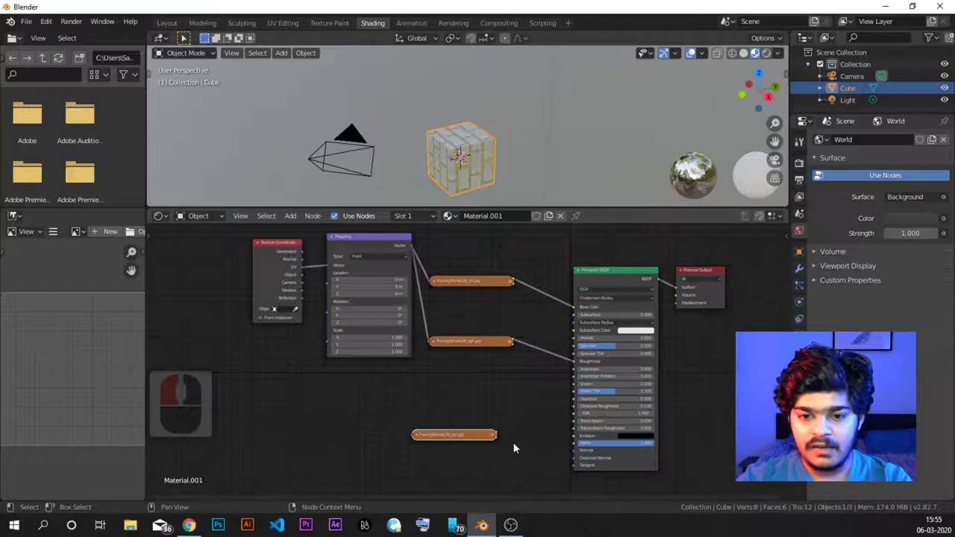
Add a Normal Map node fed by the new image node and connect it to the BSDF Normal.
key(shift+a)
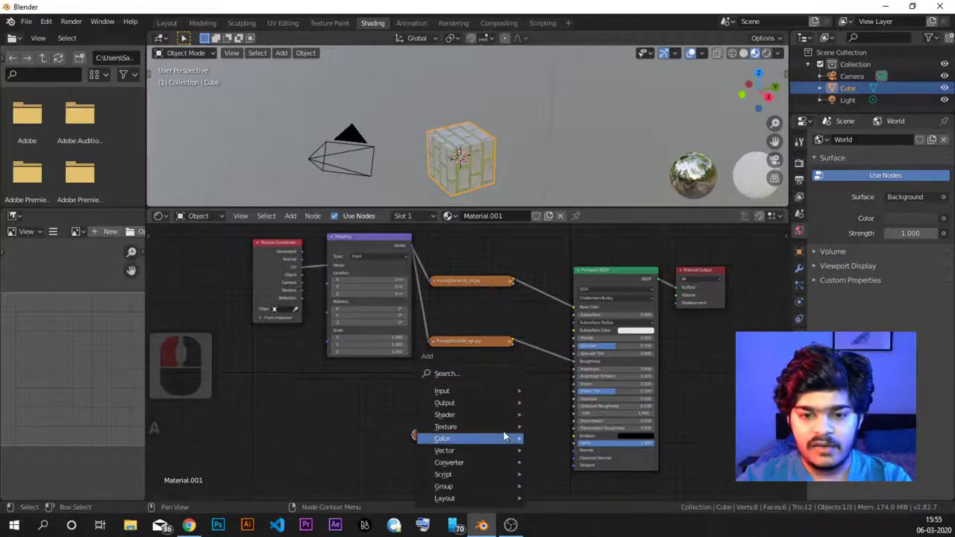
click(454, 373)
text(nno)
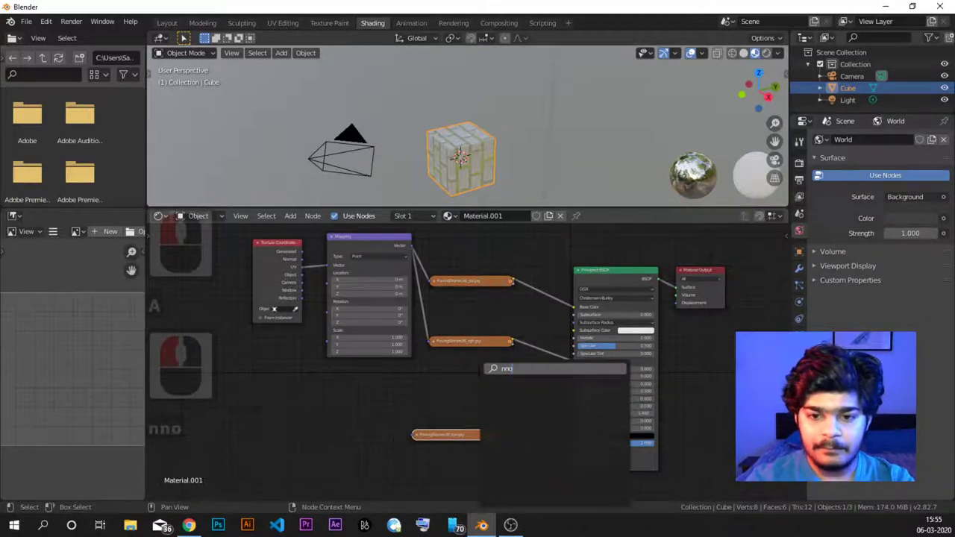
key(BackSpace)
key(BackSpace)
text(or)
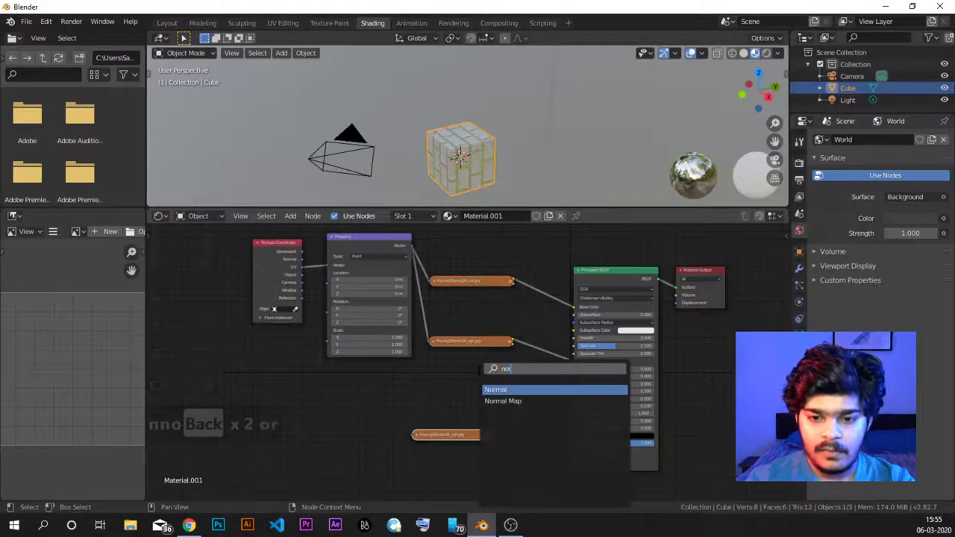
key(Return)
click(494, 436)
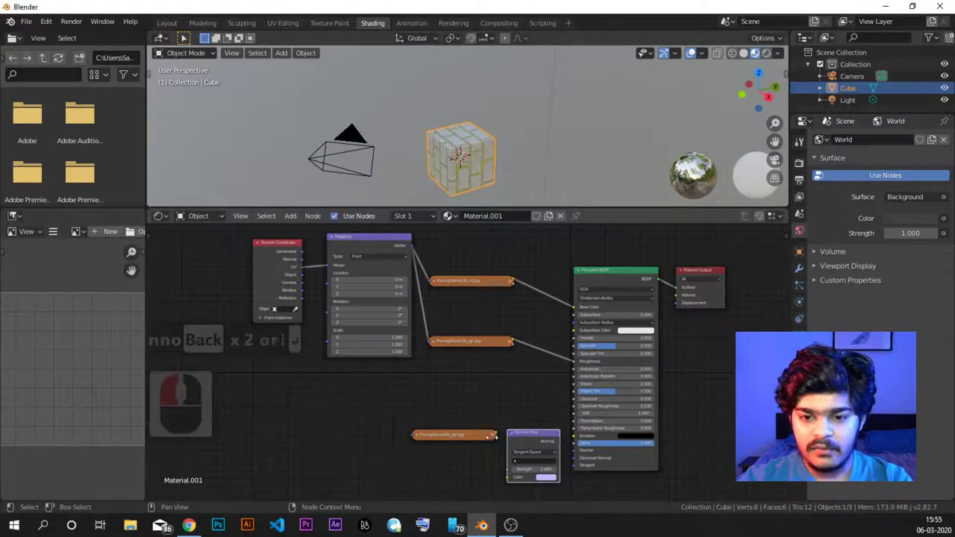
drag(493, 435, 509, 477)
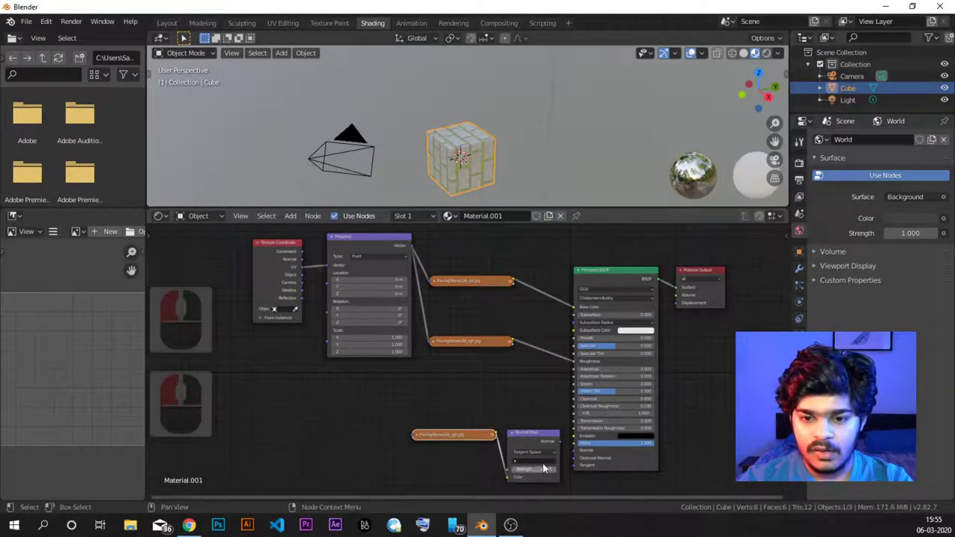
drag(560, 446, 575, 450)
Load PavingStones36_nrm.jpg into the bottom Image Texture node.
click(416, 436)
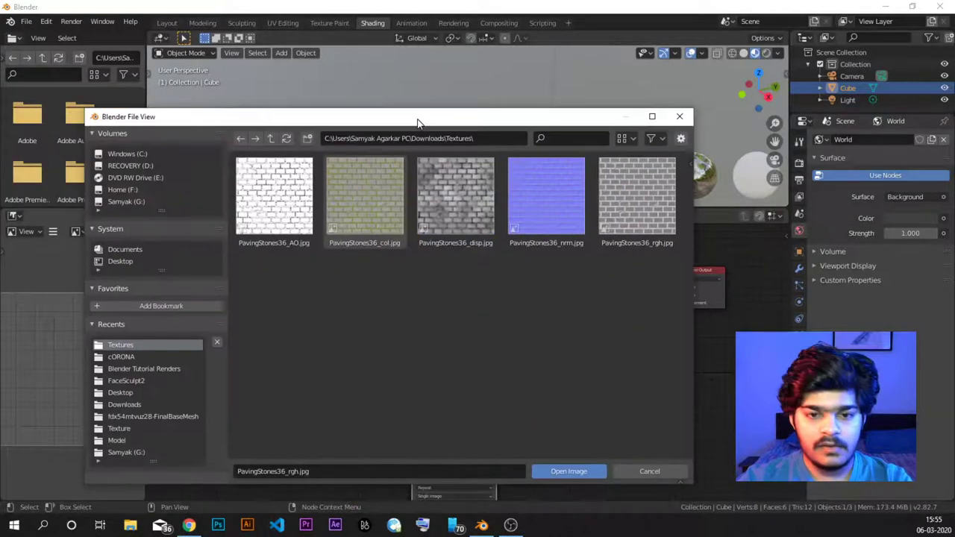
double_click(534, 180)
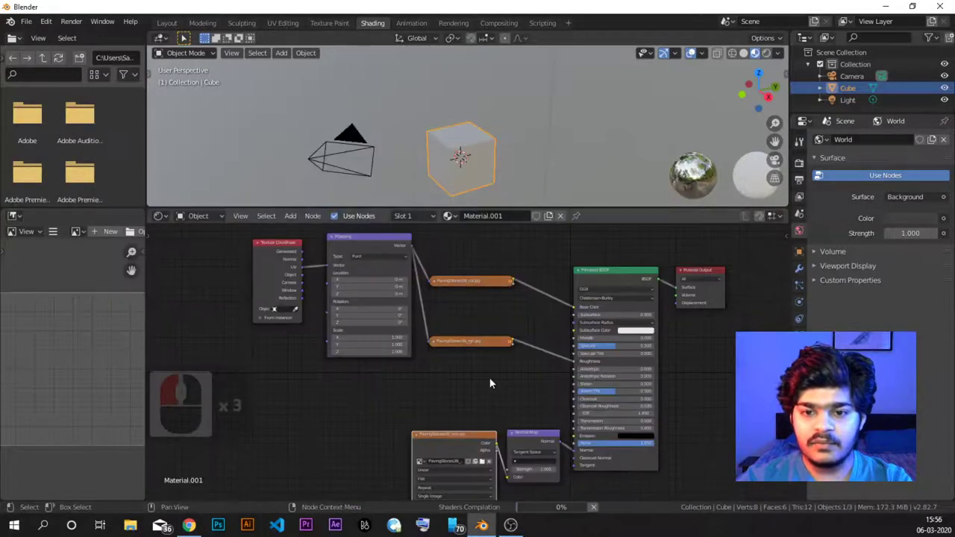
click(418, 439)
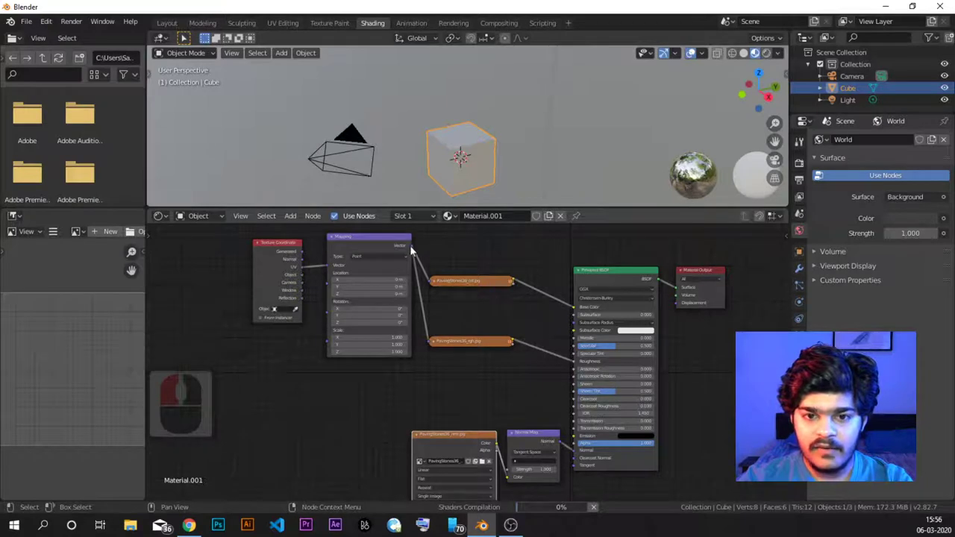
Link the Mapping output to the normal-map image node and shift Texture Coordinate and Mapping left.
drag(413, 261, 419, 320)
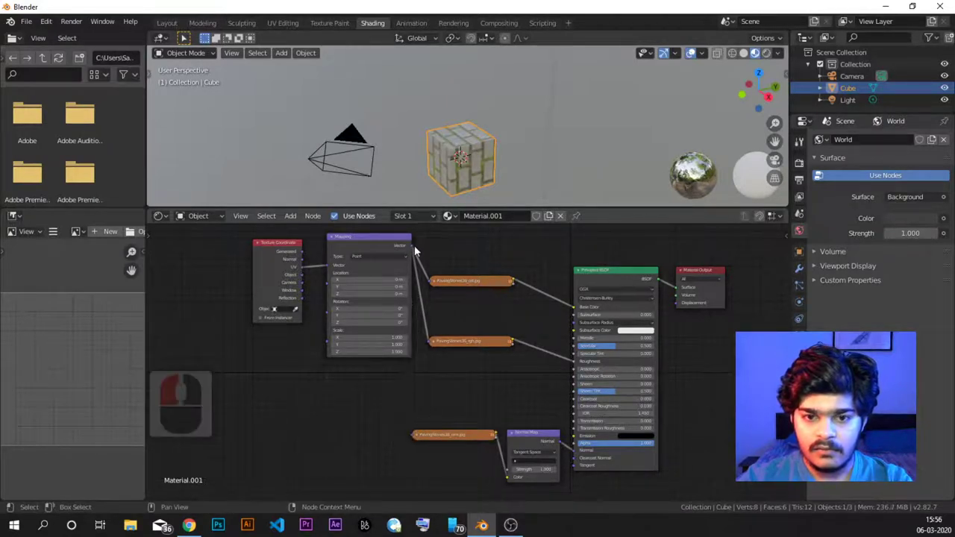
drag(411, 247, 414, 436)
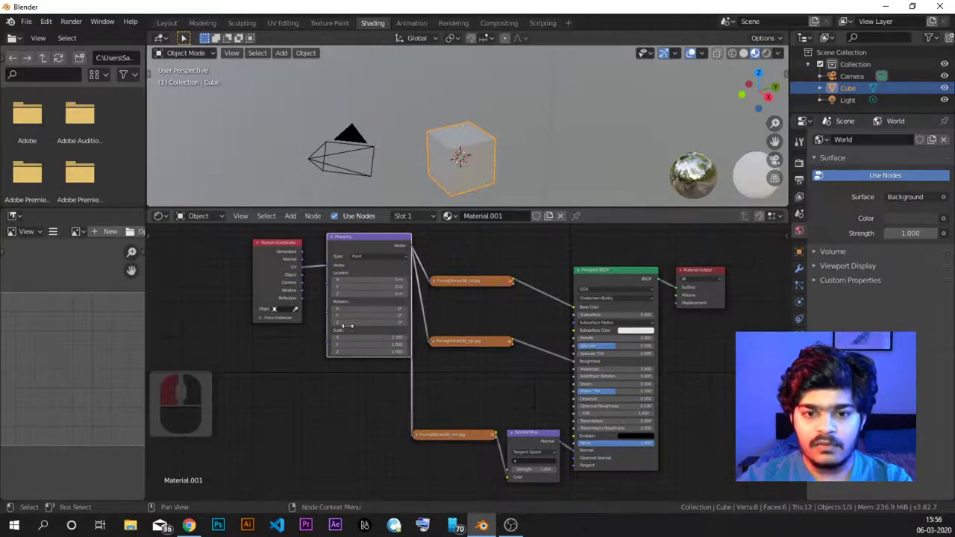
drag(409, 362, 199, 270)
drag(367, 265, 294, 327)
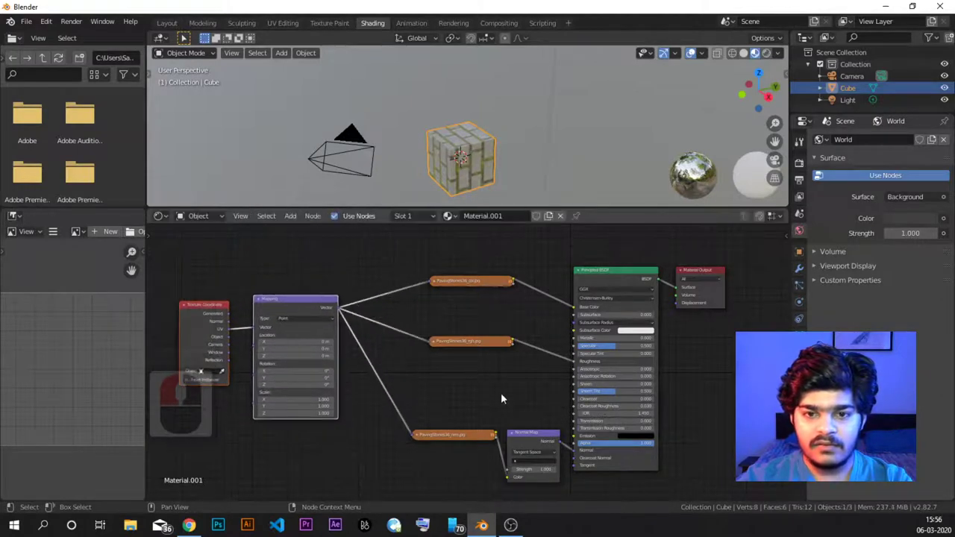
Enlarge and zoom the 3D view onto the paved cube, then switch to UV Editing.
scroll(478, 170, up, 3)
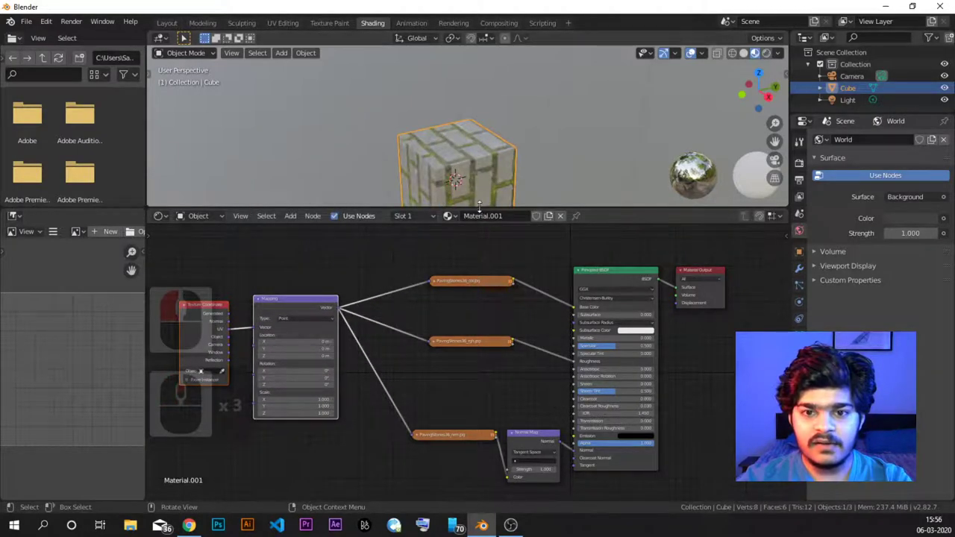
drag(481, 210, 479, 342)
scroll(479, 283, up, 3)
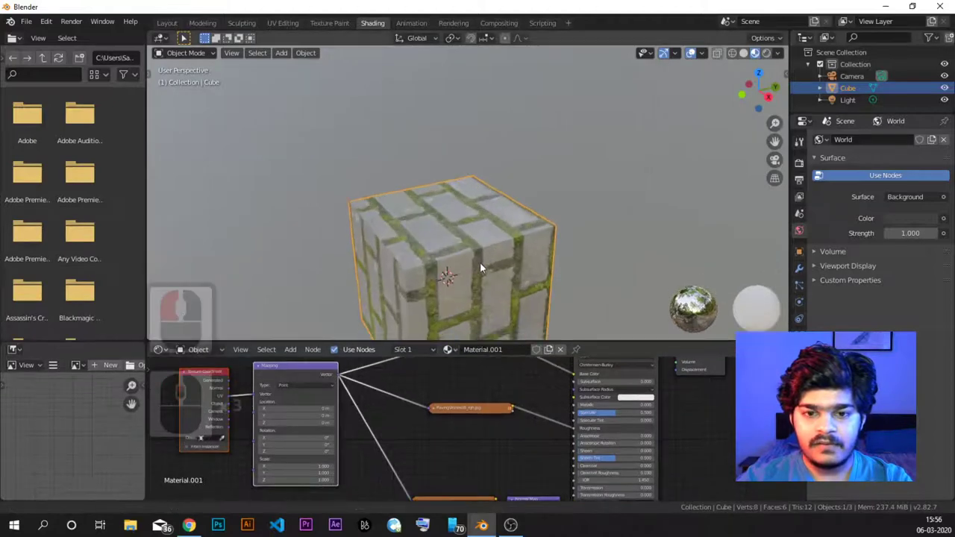
shift+middle_drag(479, 262, 506, 165)
scroll(506, 160, up, 1)
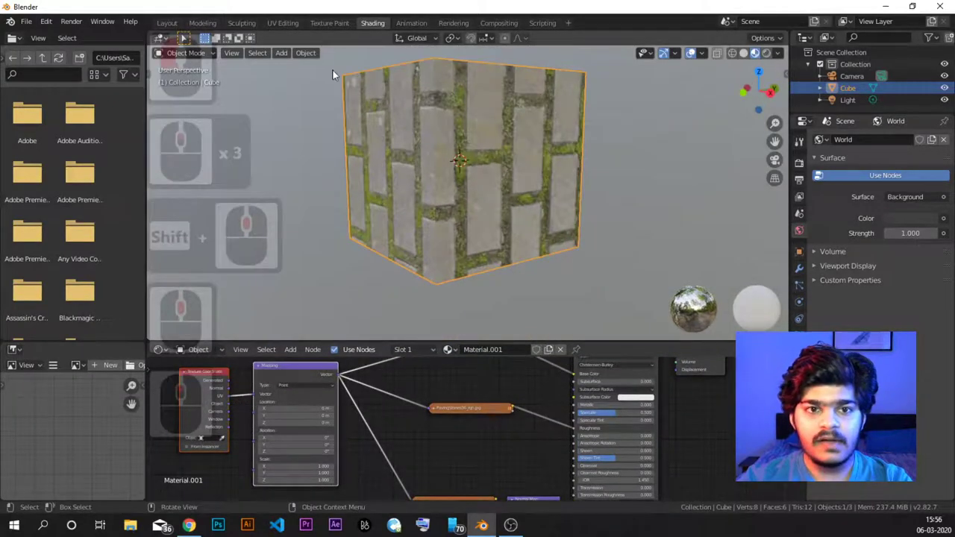
click(280, 23)
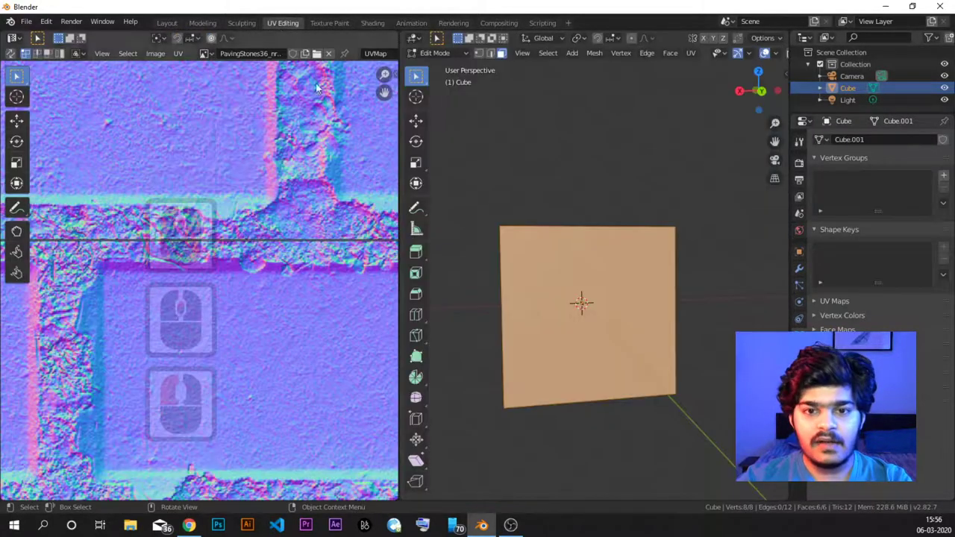
Select the Cube and set the viewport shading to Material Preview.
scroll(519, 241, down, 3)
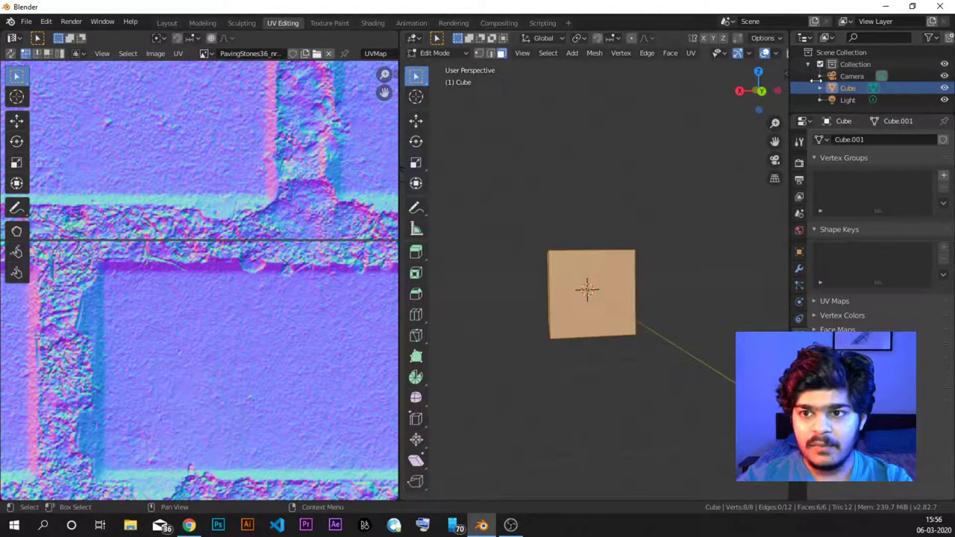
click(847, 86)
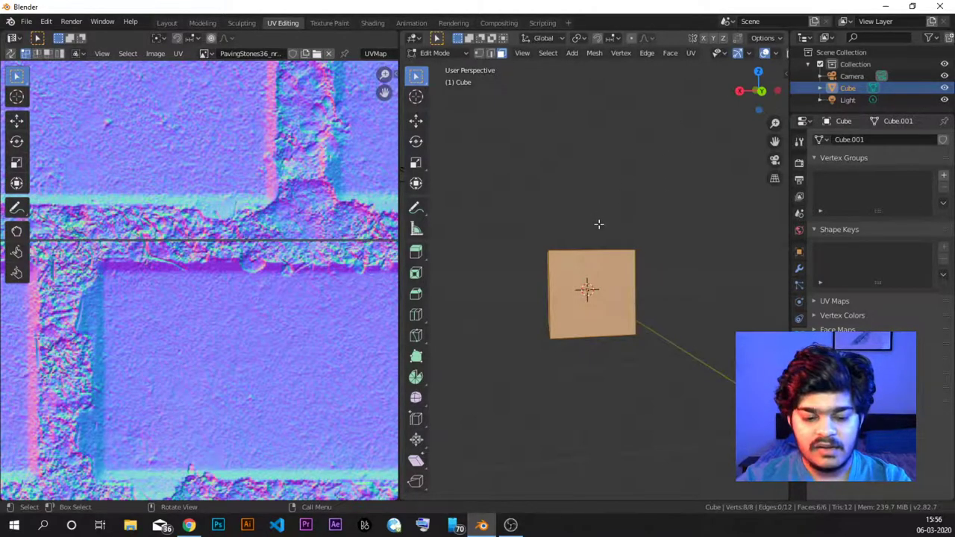
key(z)
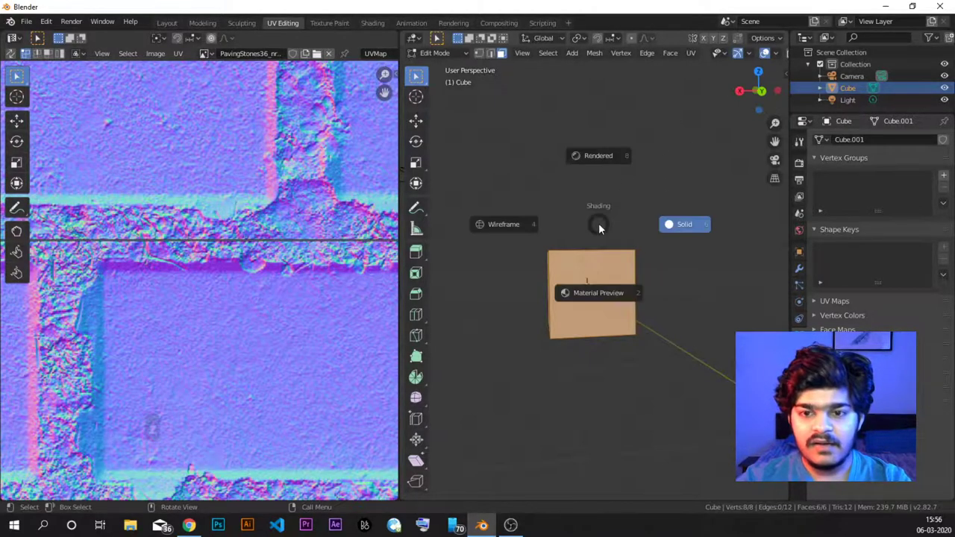
click(602, 158)
middle_drag(601, 214, 602, 282)
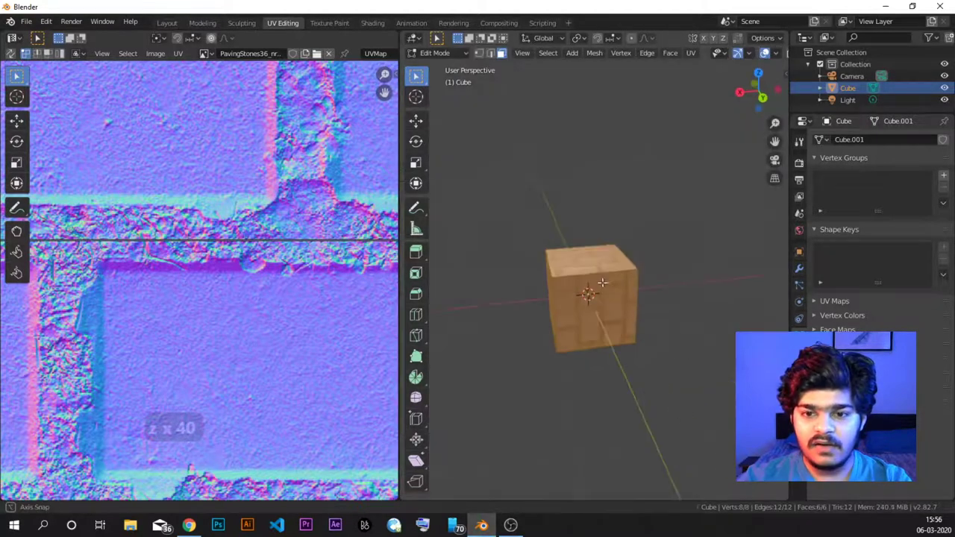
mouse_move(654, 193)
middle_down()
mouse_move(619, 230)
mouse_move(608, 206)
middle_up()
key(z)
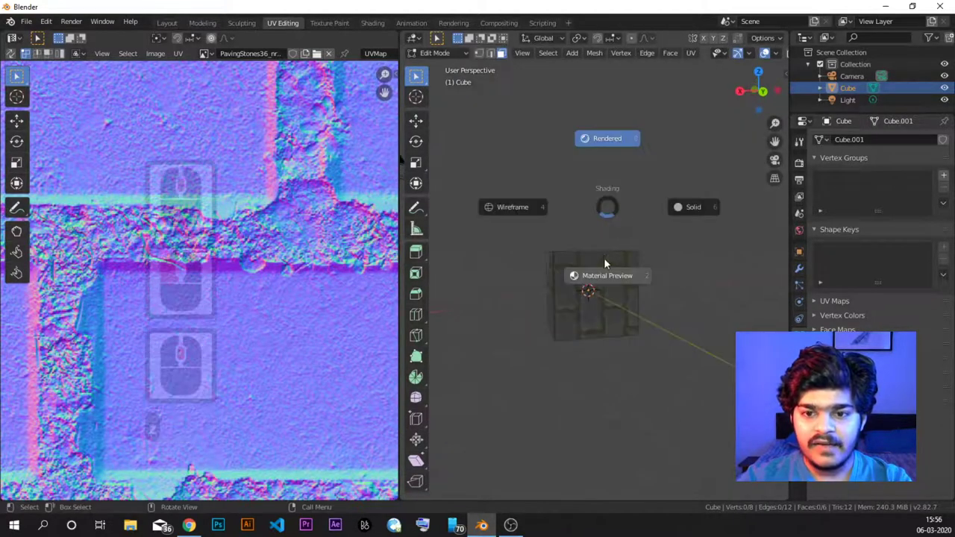
click(605, 267)
Zoom the UV editor out and display PavingStones36_col.jpg in it.
scroll(298, 253, down, 15)
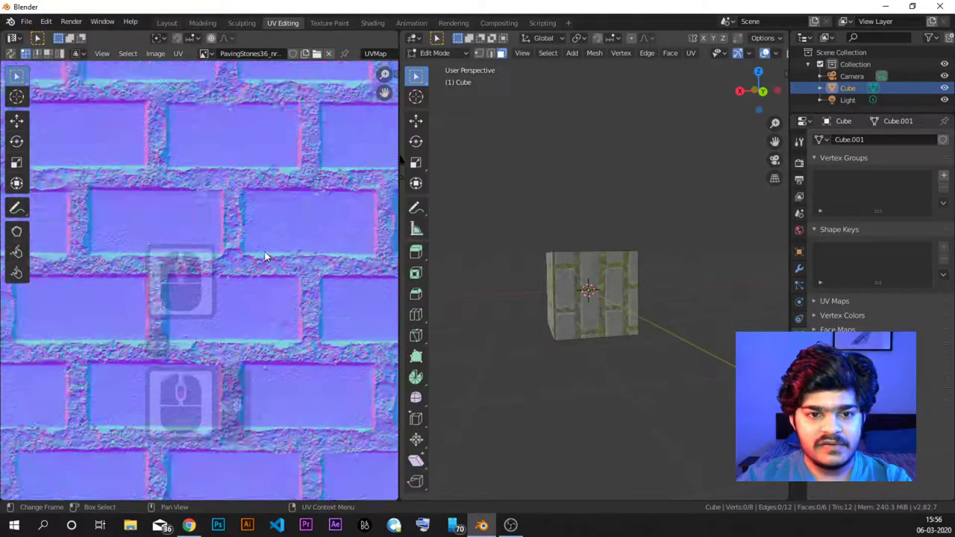
scroll(232, 263, up, 2)
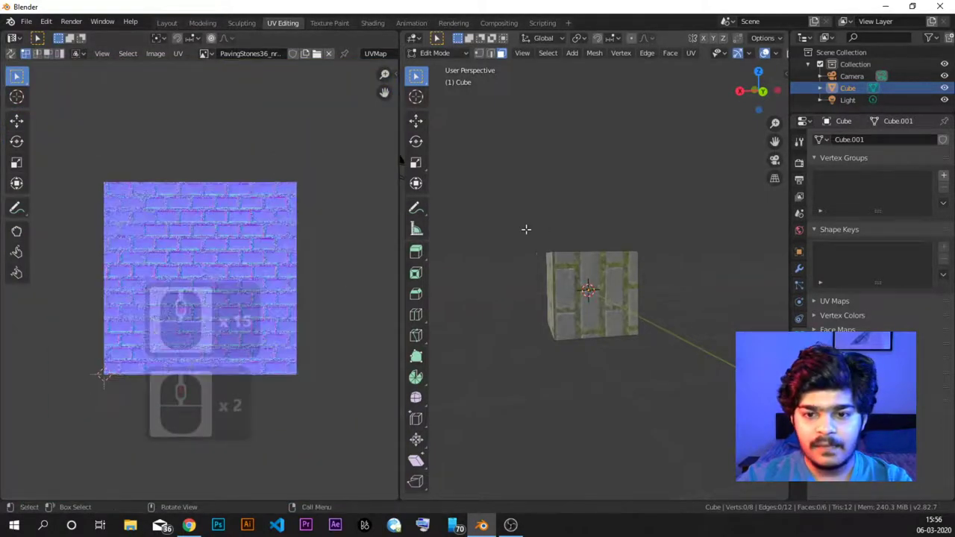
mouse_move(566, 240)
middle_down()
mouse_move(628, 241)
mouse_move(566, 238)
middle_up()
scroll(200, 282, down, 1)
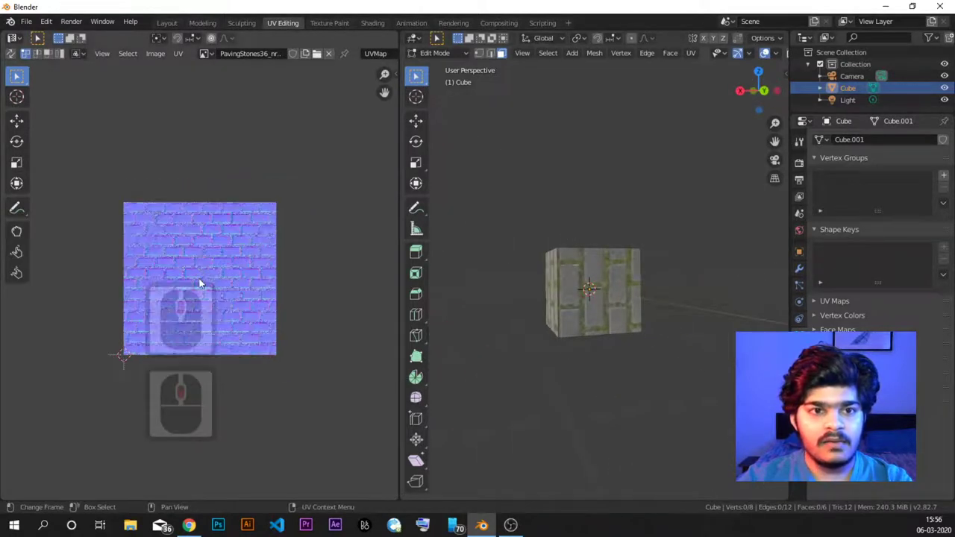
click(207, 53)
click(248, 73)
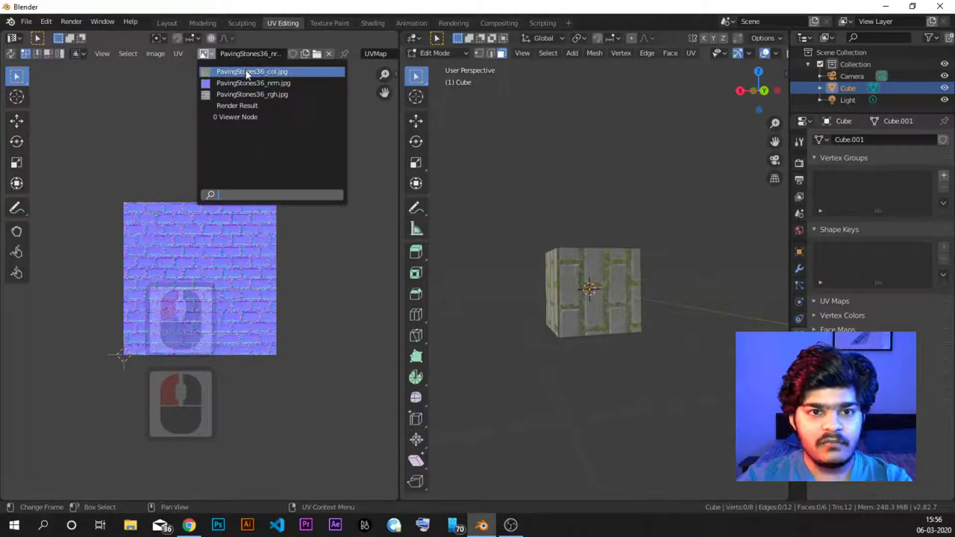
In face select mode, move the front face's UV square slightly right.
scroll(217, 258, up, 3)
scroll(212, 259, down, 4)
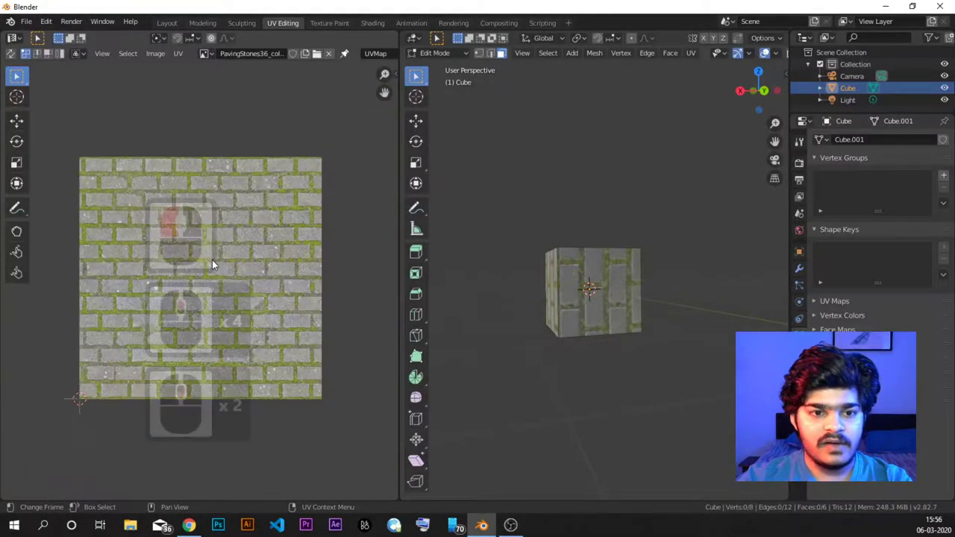
middle_drag(575, 295, 550, 299)
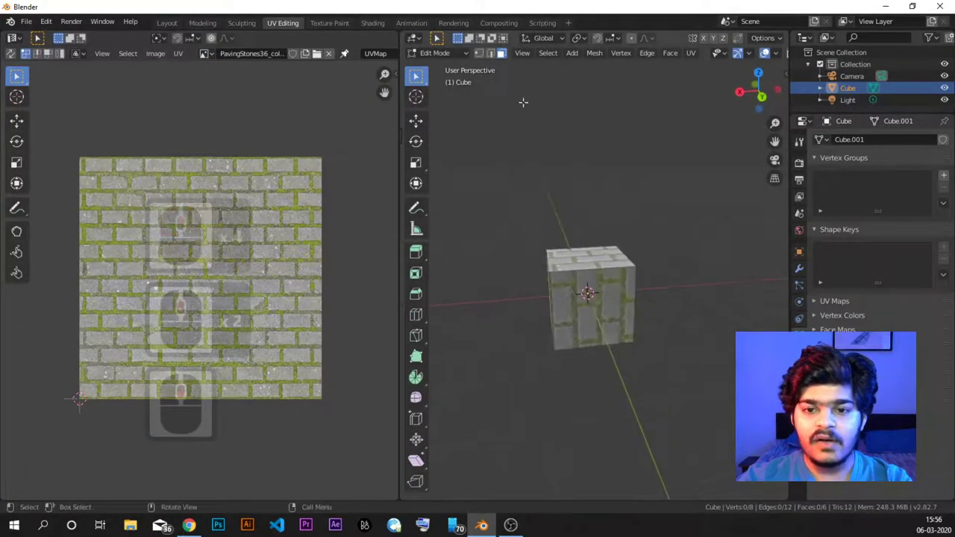
click(504, 55)
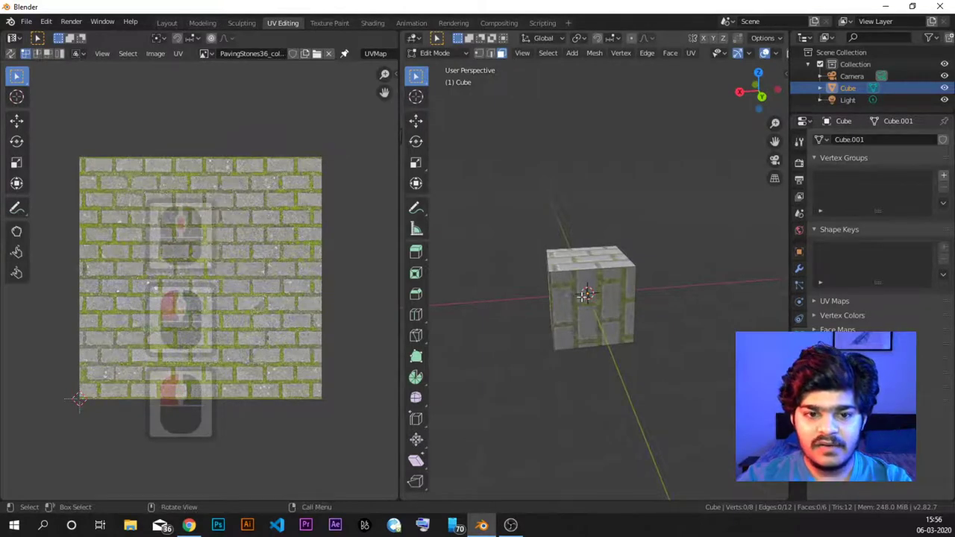
click(586, 299)
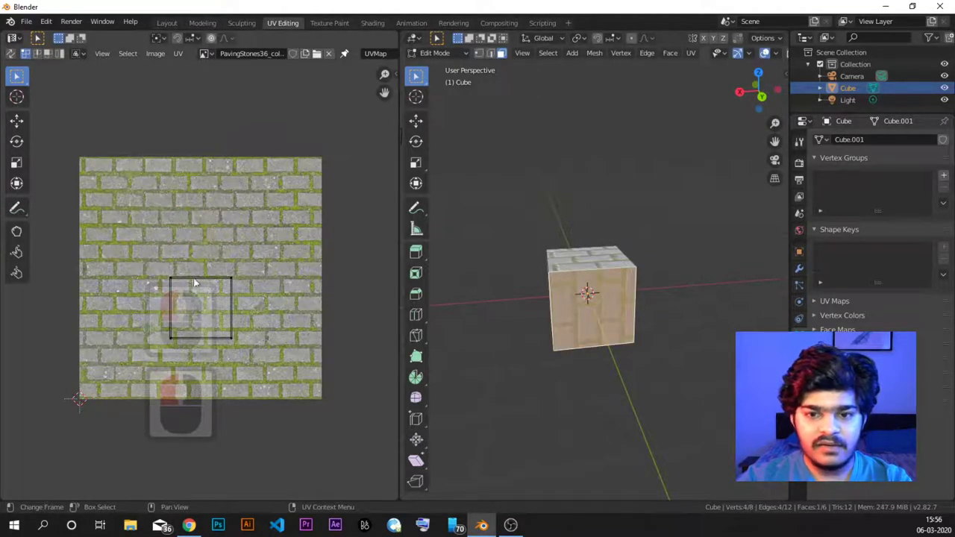
drag(147, 257, 271, 366)
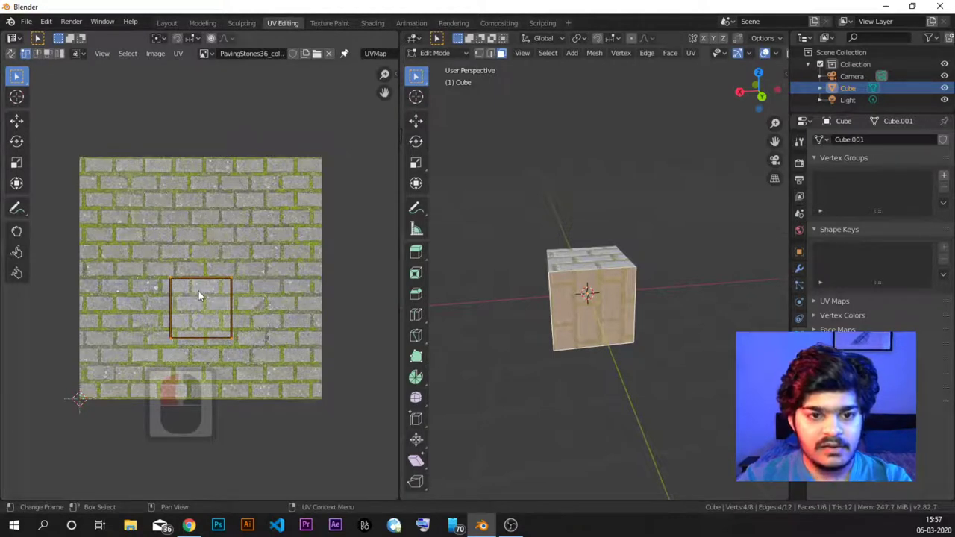
key(g)
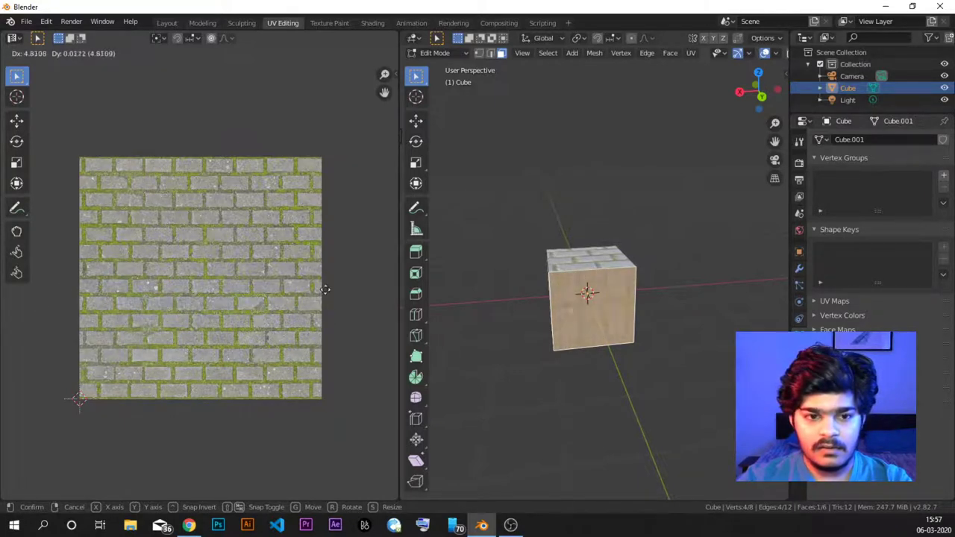
right_click(493, 315)
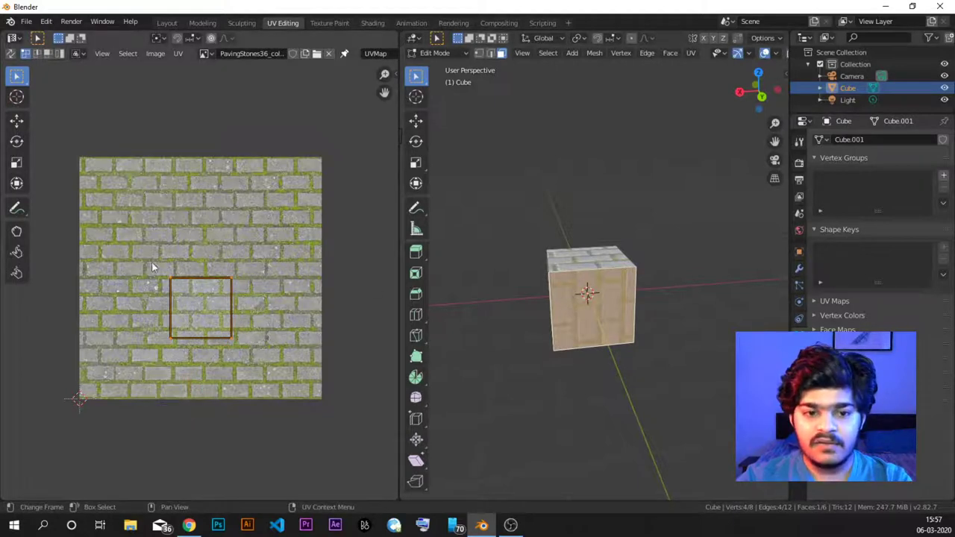
key(g)
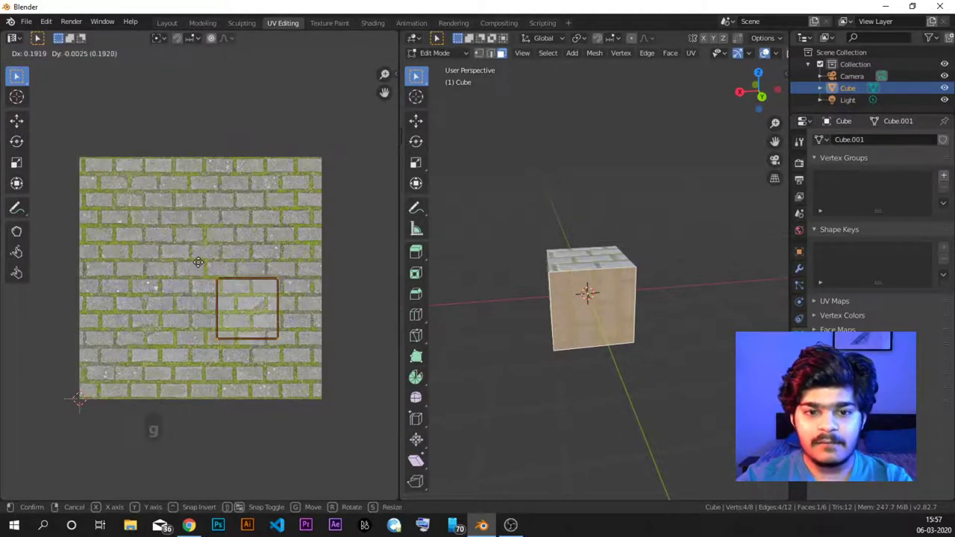
mouse_move(214, 262)
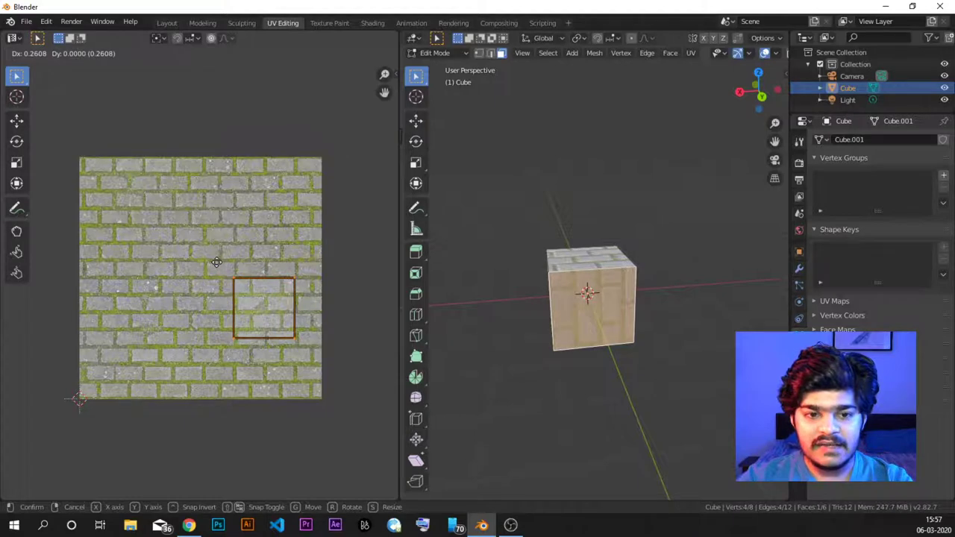
click(252, 292)
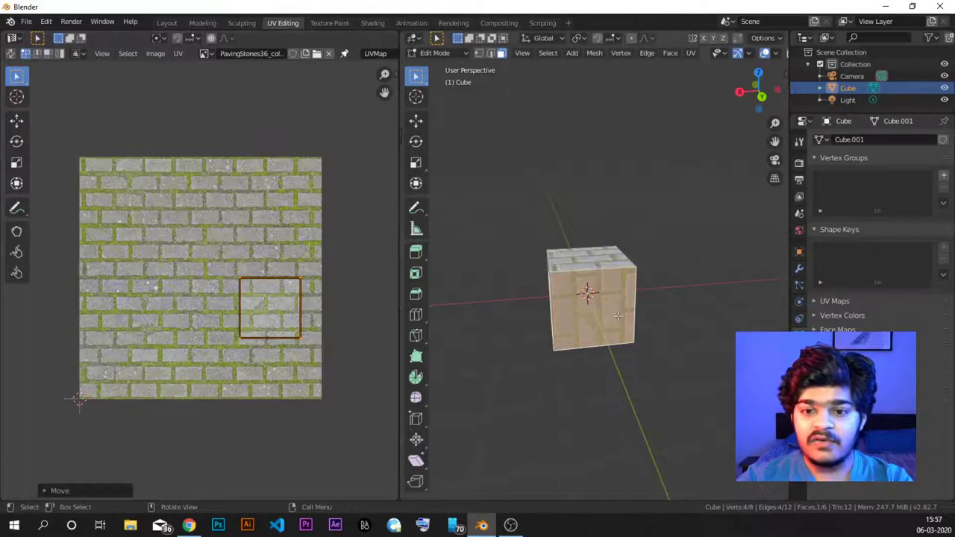
middle_drag(590, 291, 573, 301)
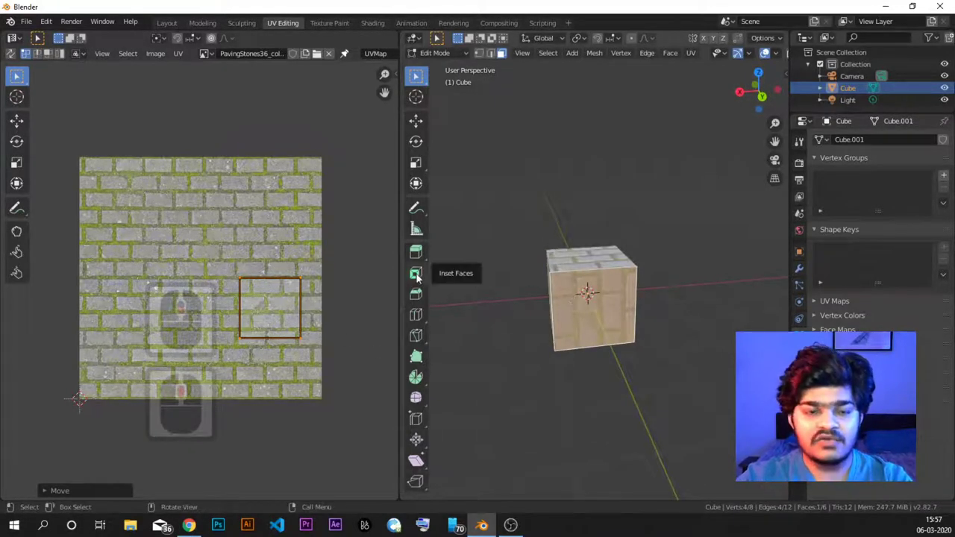
Select the top face and drag its UV square up near the texture's top edge.
click(204, 268)
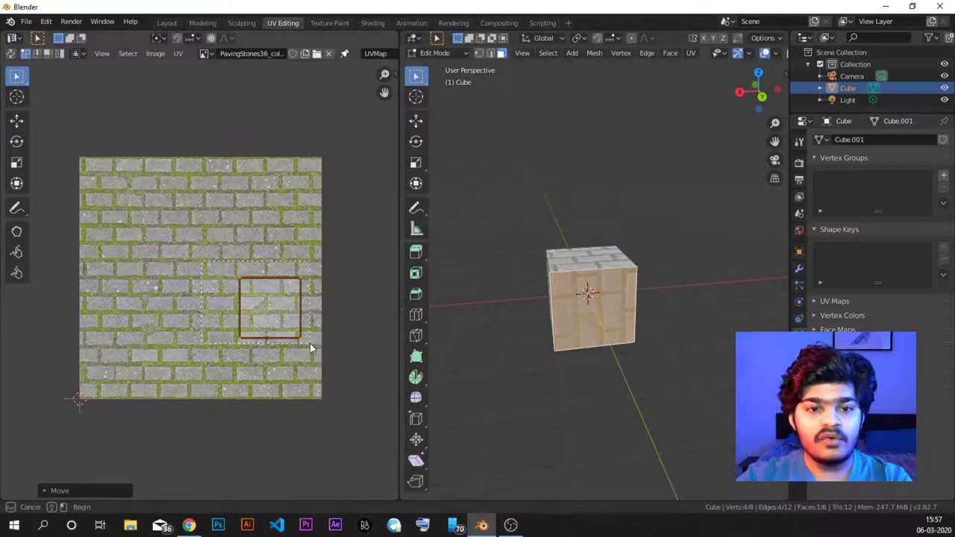
click(578, 265)
click(579, 261)
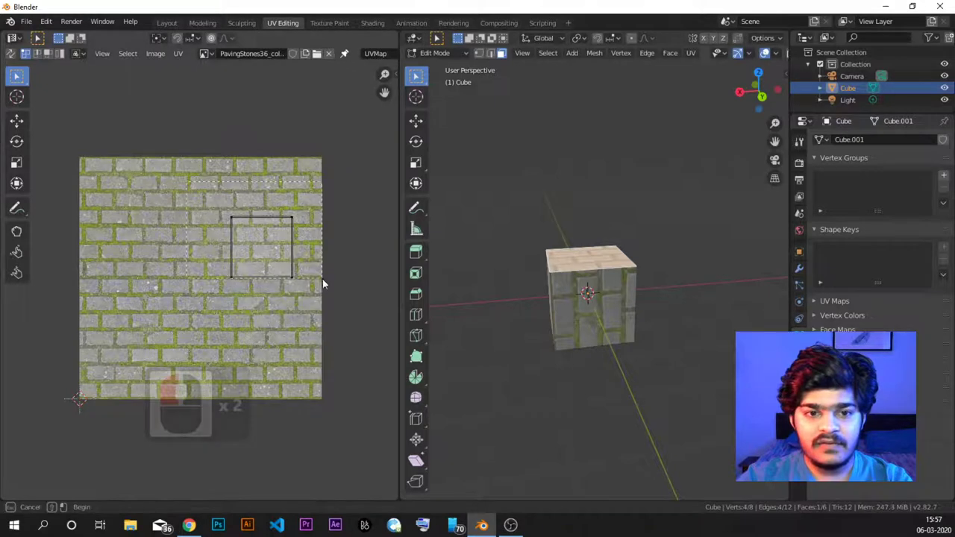
click(293, 272)
drag(274, 267, 204, 211)
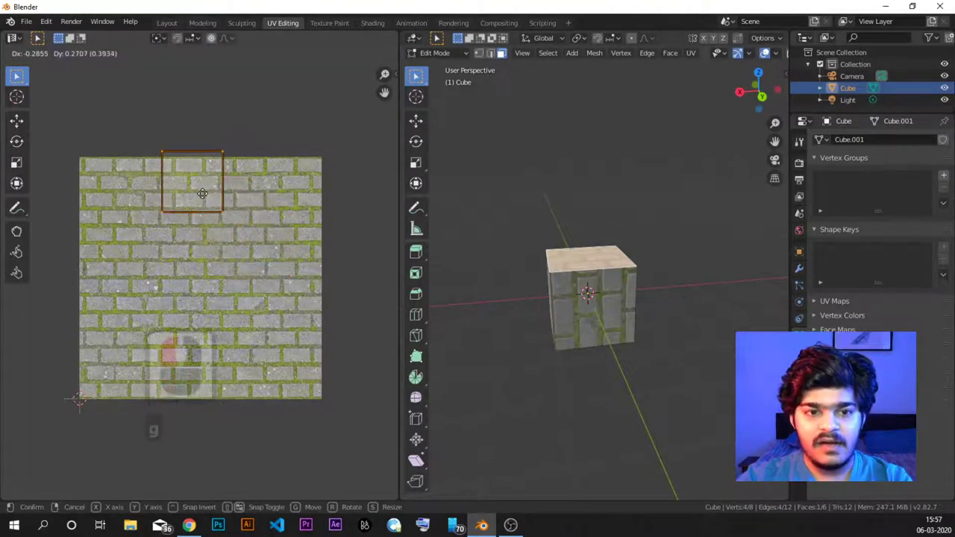
click(639, 217)
middle_drag(639, 290, 588, 264)
Rotate the top face's UV island about 45 degrees, then reselect it after checking the diagonal bricks.
click(588, 264)
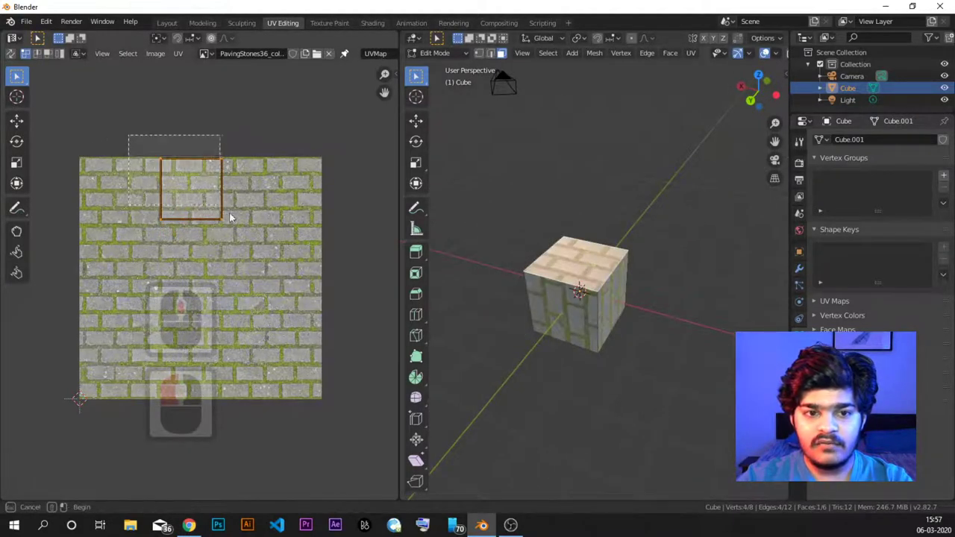
key(r)
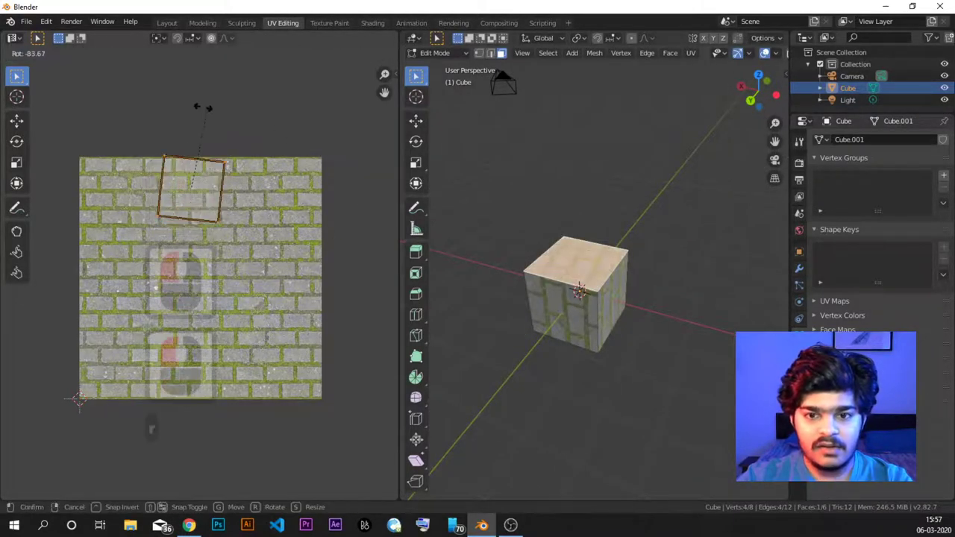
click(231, 165)
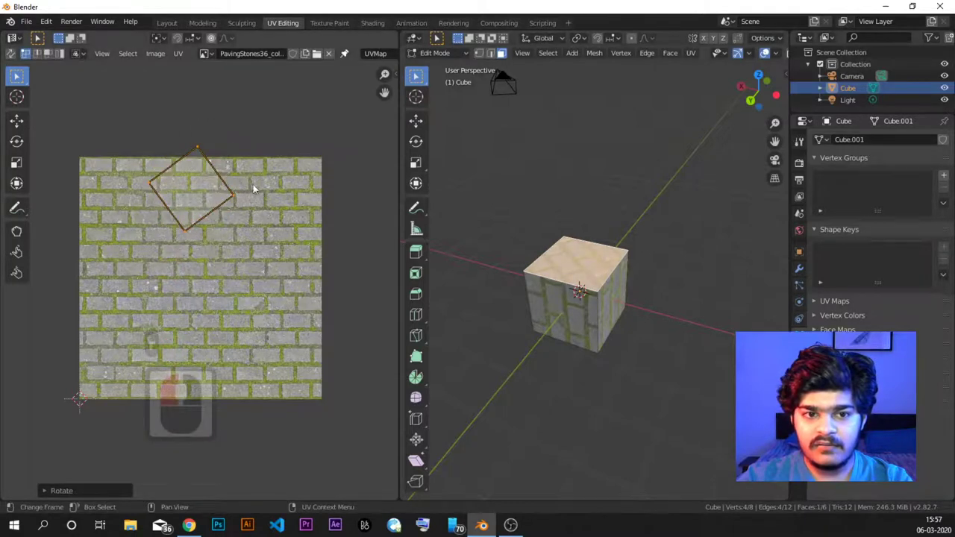
middle_drag(578, 292, 574, 297)
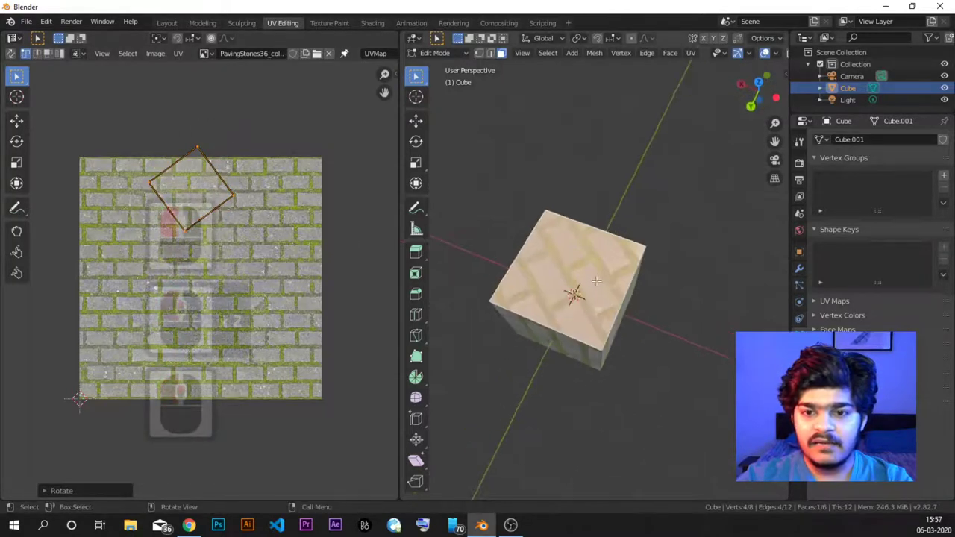
click(604, 191)
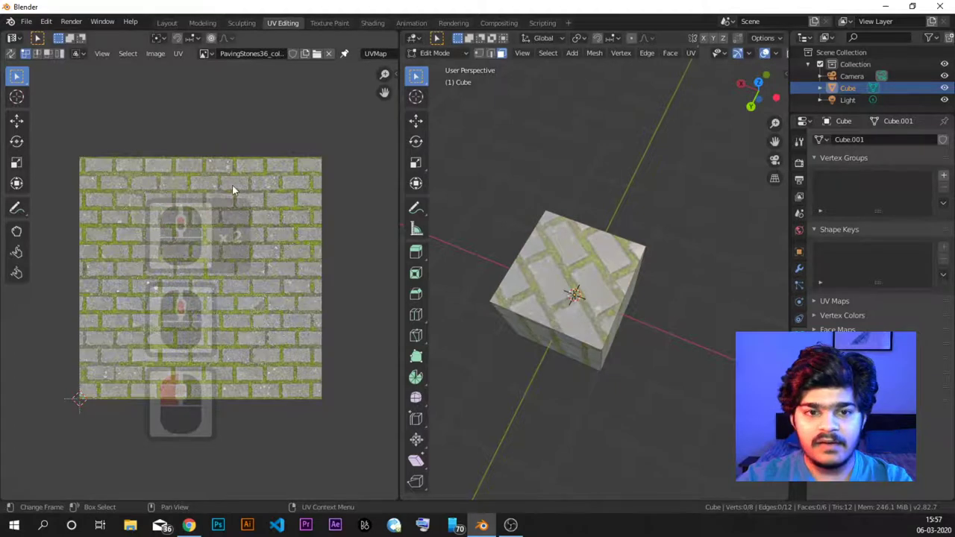
click(584, 276)
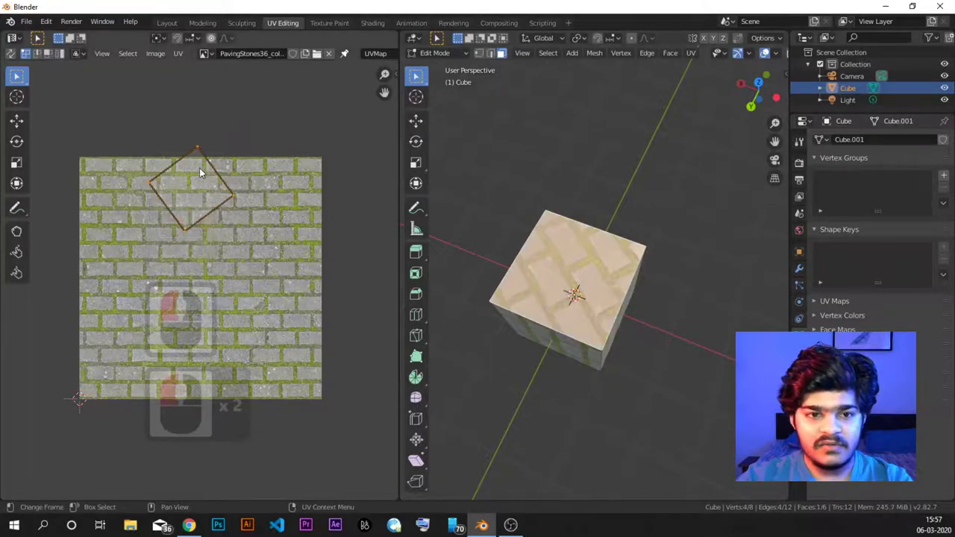
drag(287, 124, 138, 167)
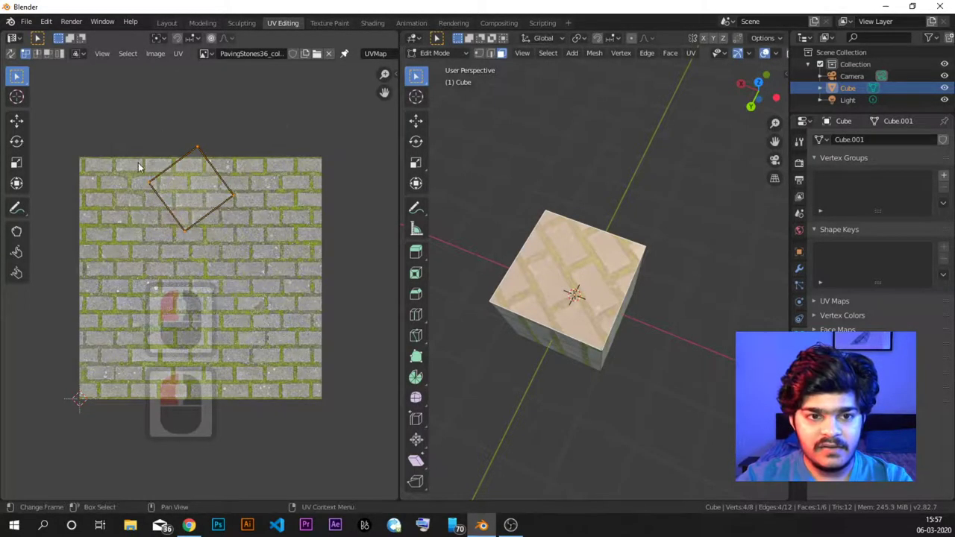
Scale the top face's UV island up, then shrink it down to a tiny diamond.
key(s)
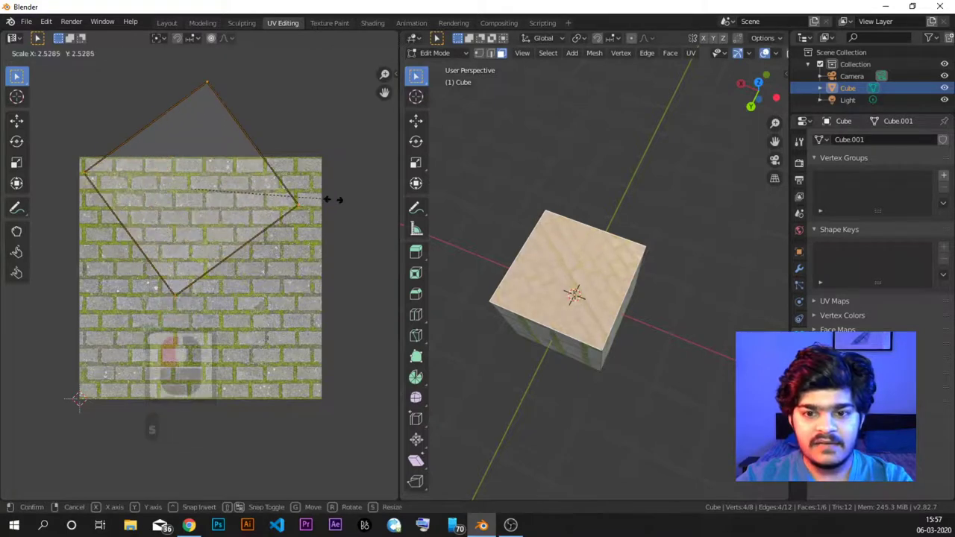
click(50, 180)
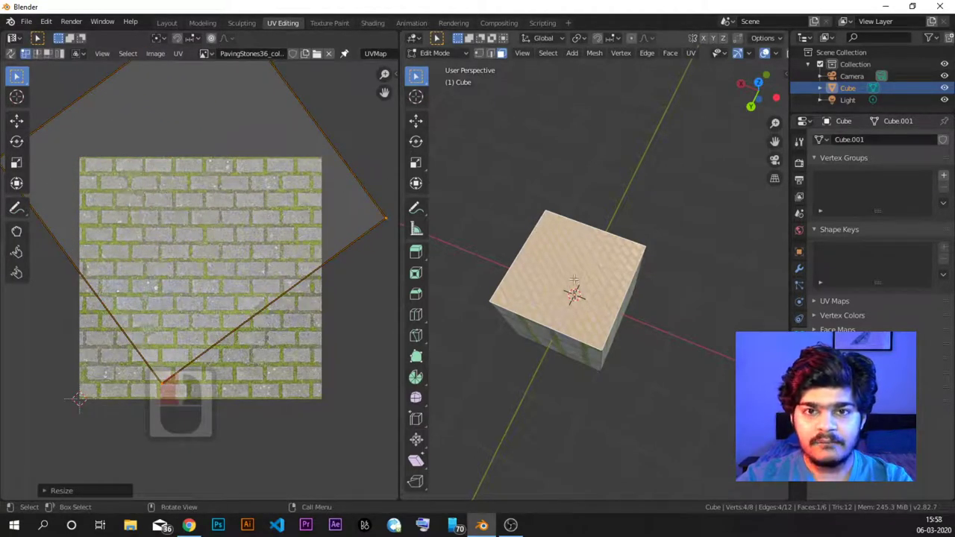
shift+middle_drag(206, 177, 240, 226)
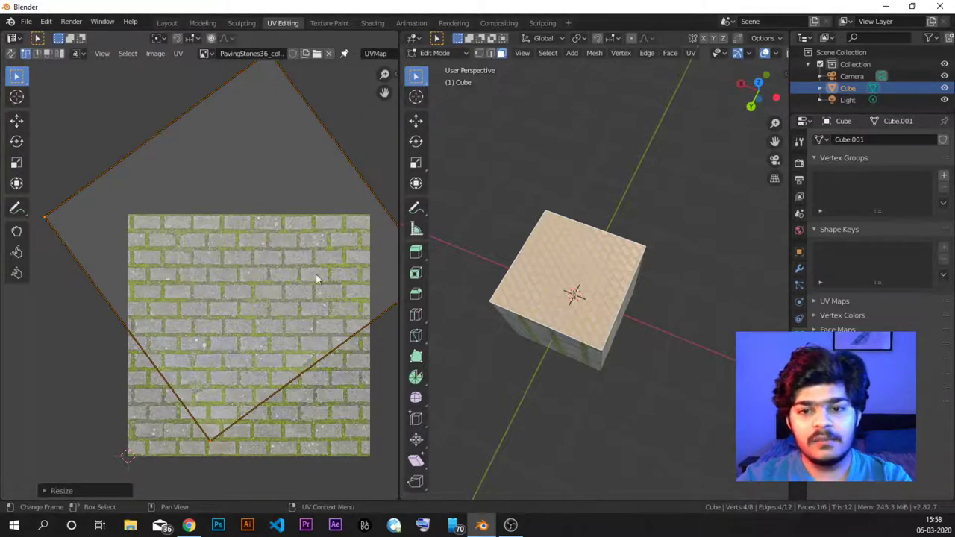
scroll(245, 244, down, 2)
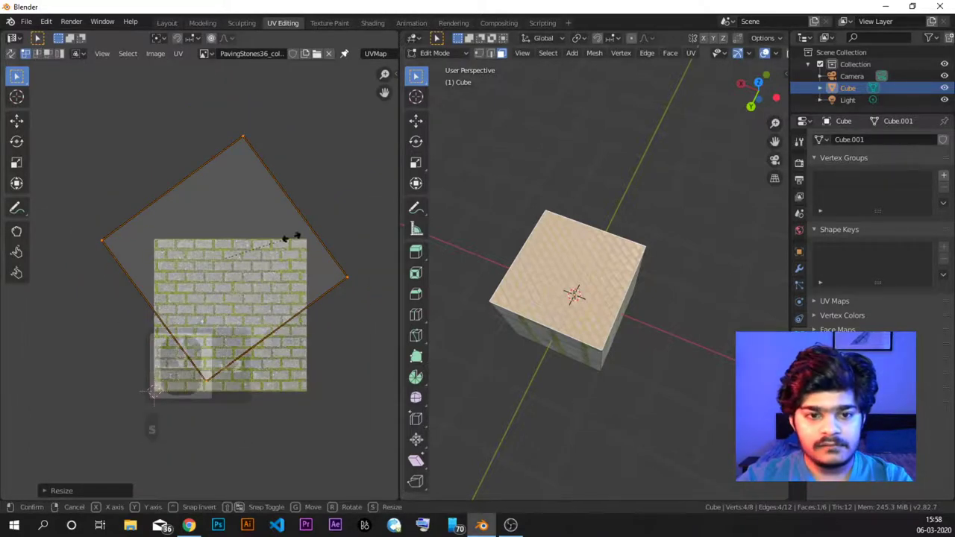
key(s)
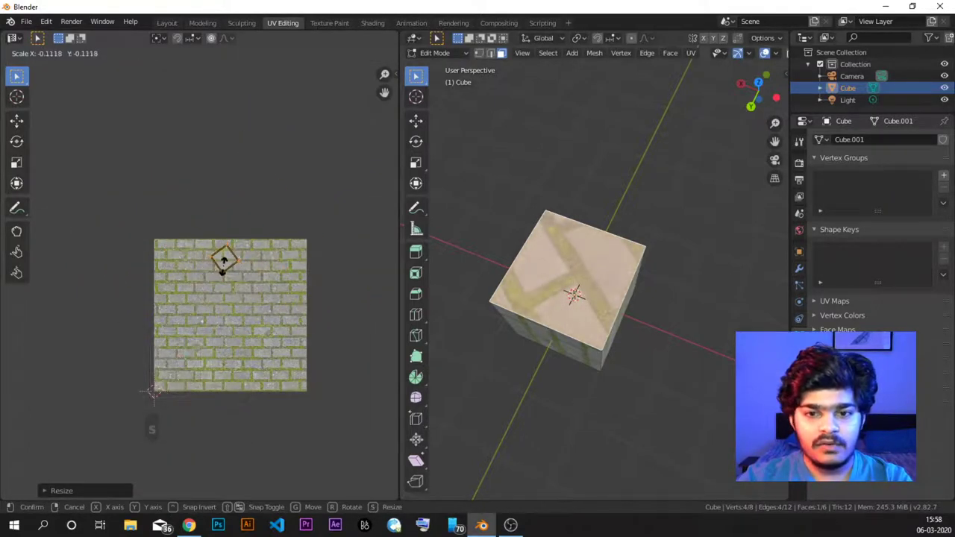
click(226, 267)
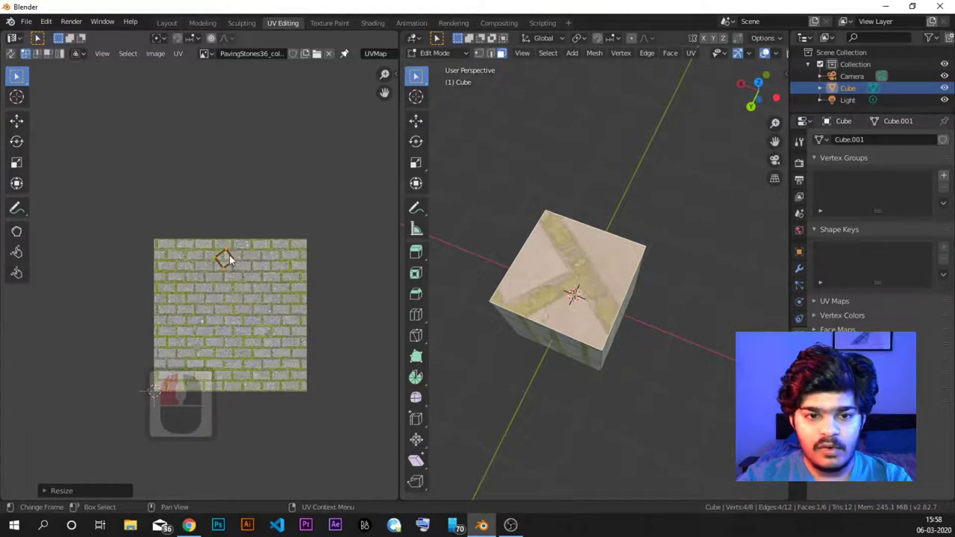
scroll(229, 255, up, 3)
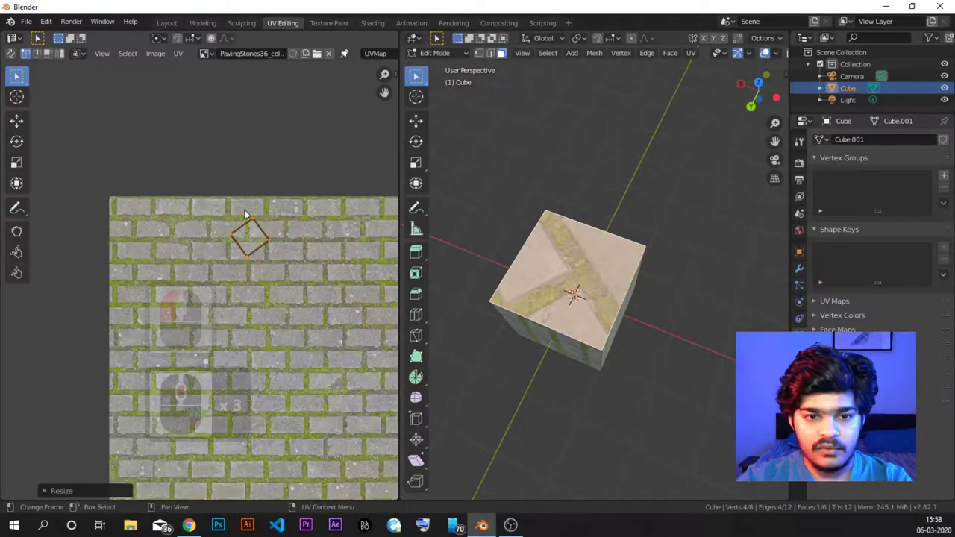
Rotate the top UV island level with the stones, stretch it along X, and nudge it right.
key(r)
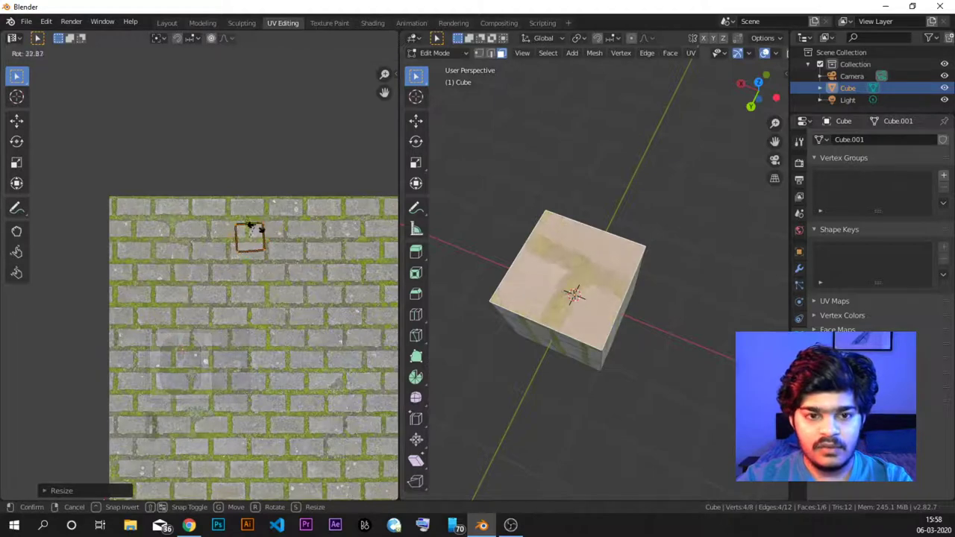
click(262, 228)
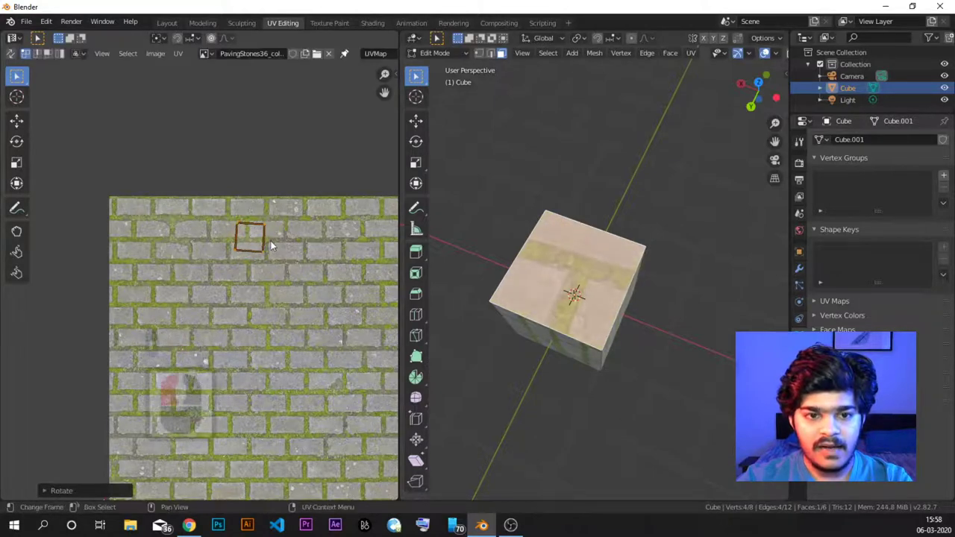
scroll(270, 240, up, 3)
shift+middle_drag(303, 220, 259, 242)
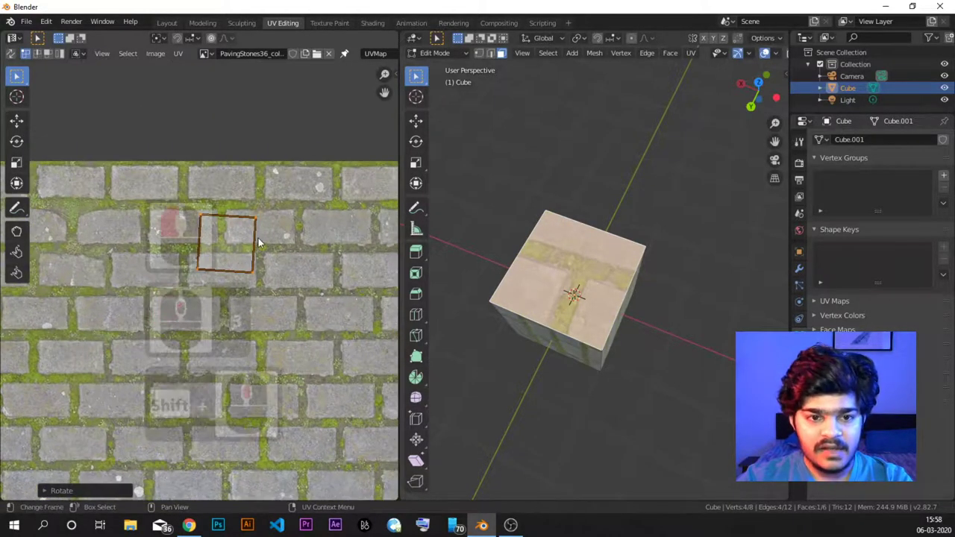
key(s)
key(x)
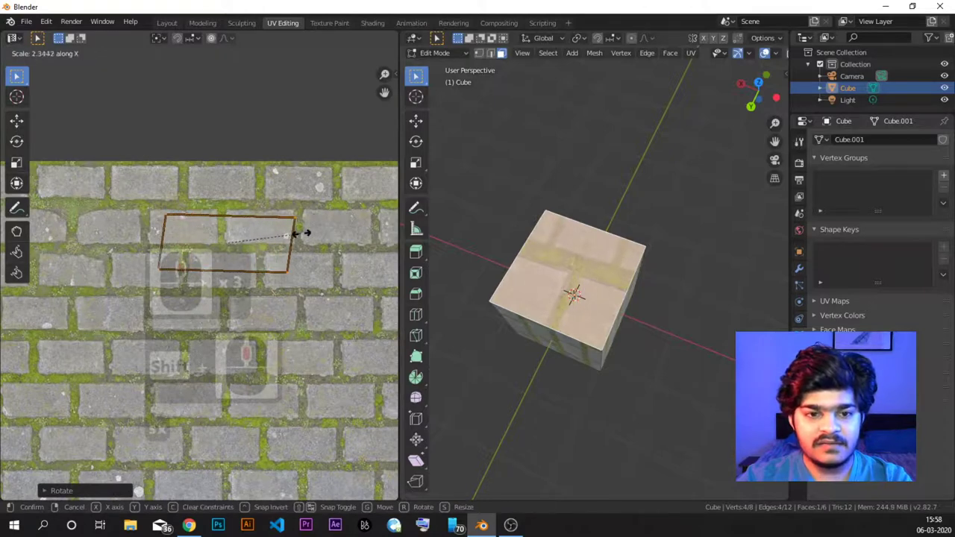
click(310, 233)
key(g)
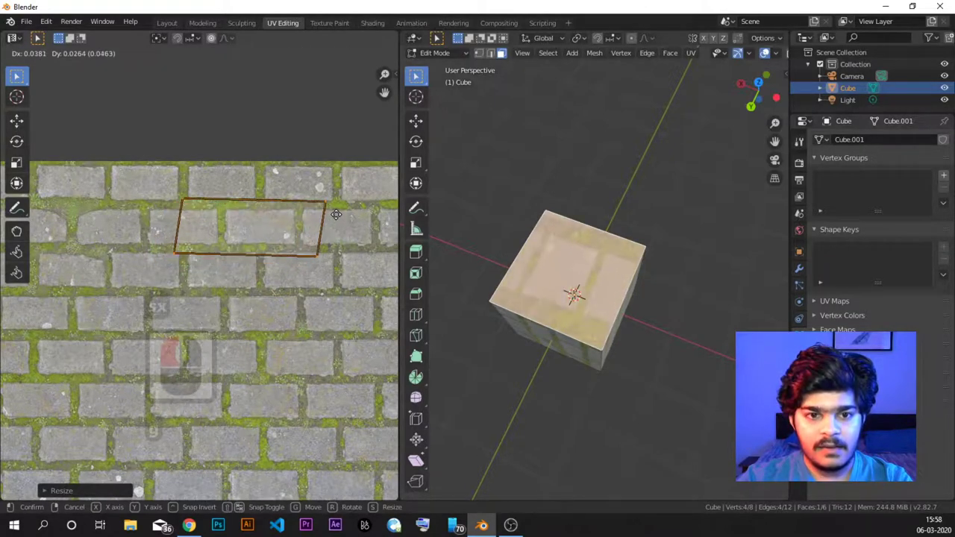
click(343, 215)
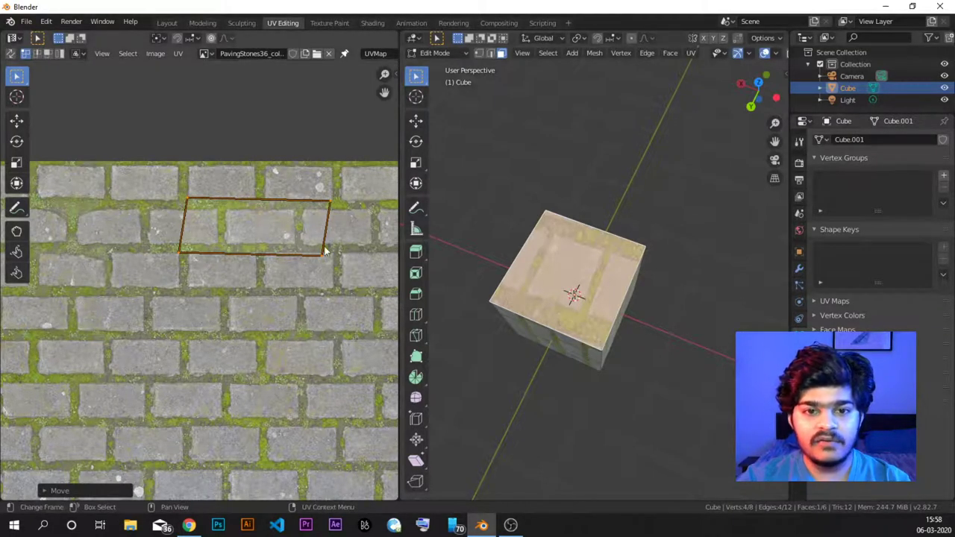
Reselect the top face's UV island and orbit to view the two large stones on top.
drag(163, 223, 384, 274)
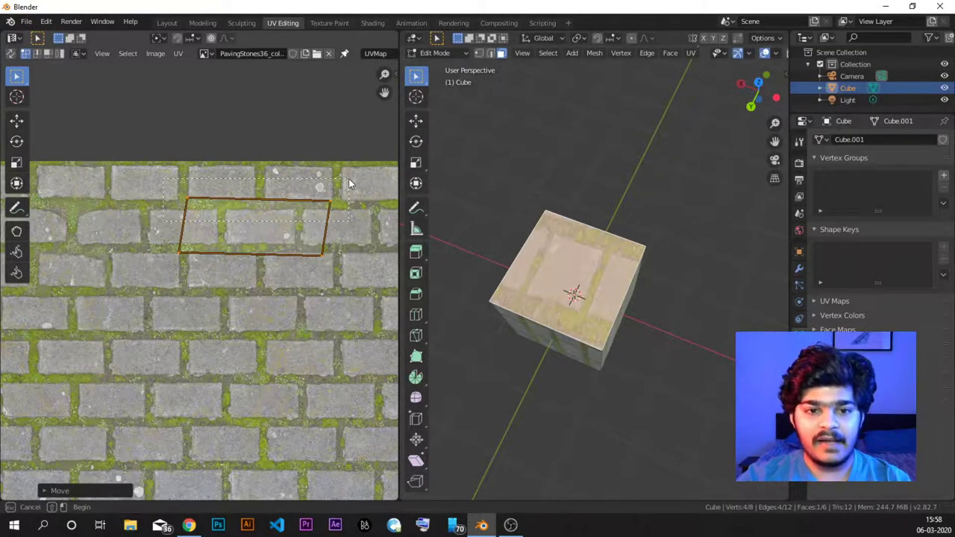
drag(349, 179, 348, 178)
click(368, 282)
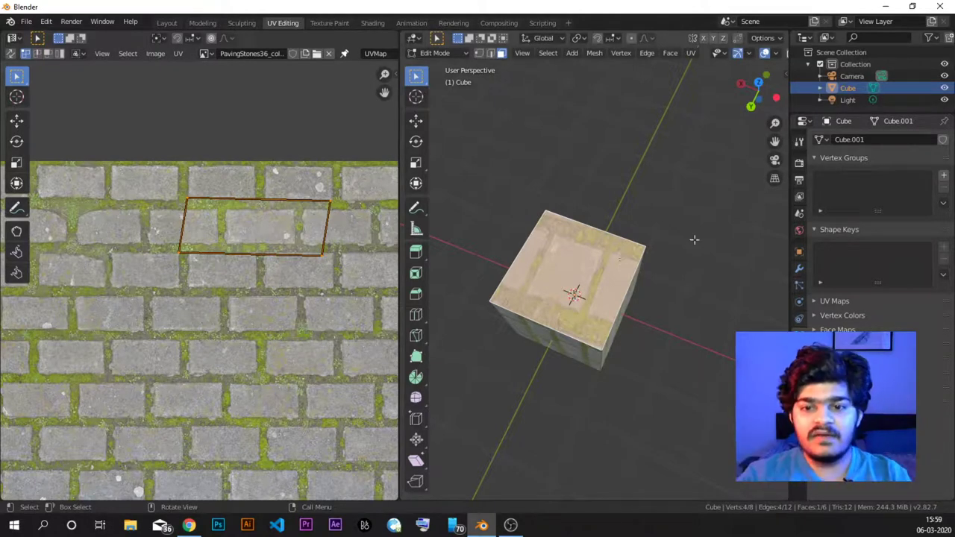
middle_drag(495, 304, 556, 277)
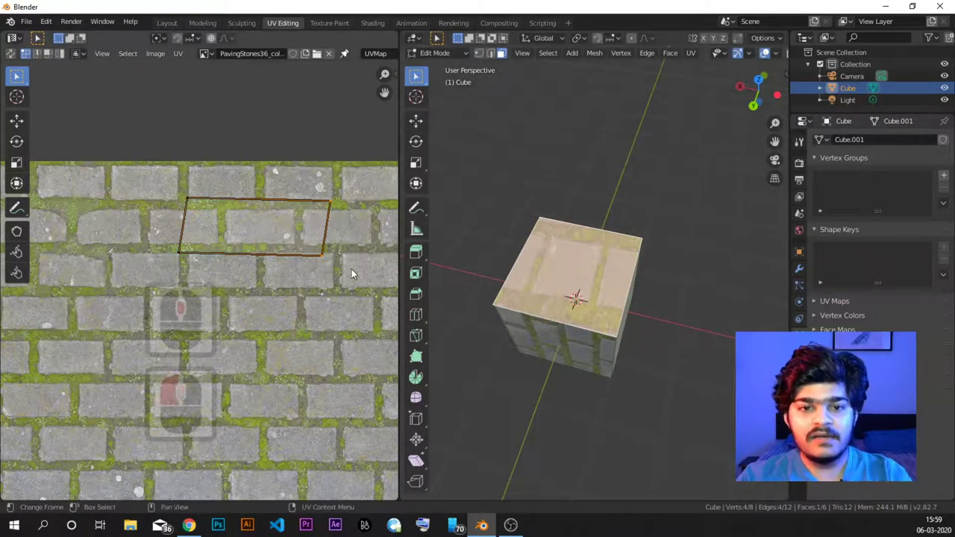
Move the top face's UV left, scale it up, and drop it lower into a tall slanted strip.
key(g)
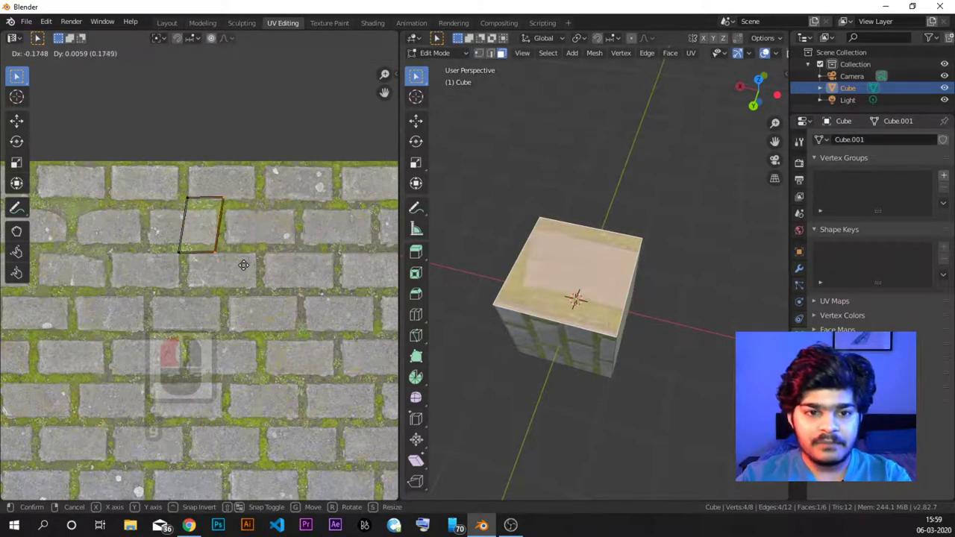
click(223, 265)
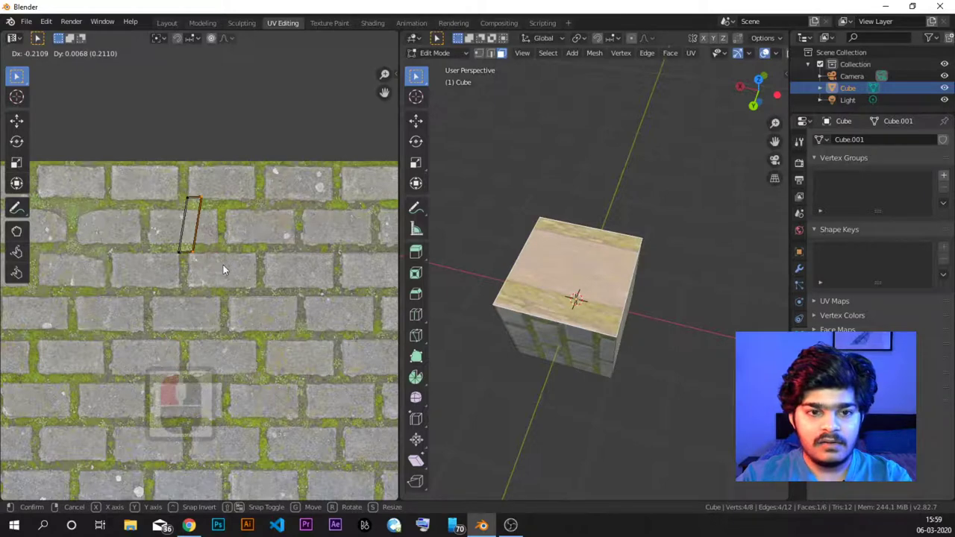
key(s)
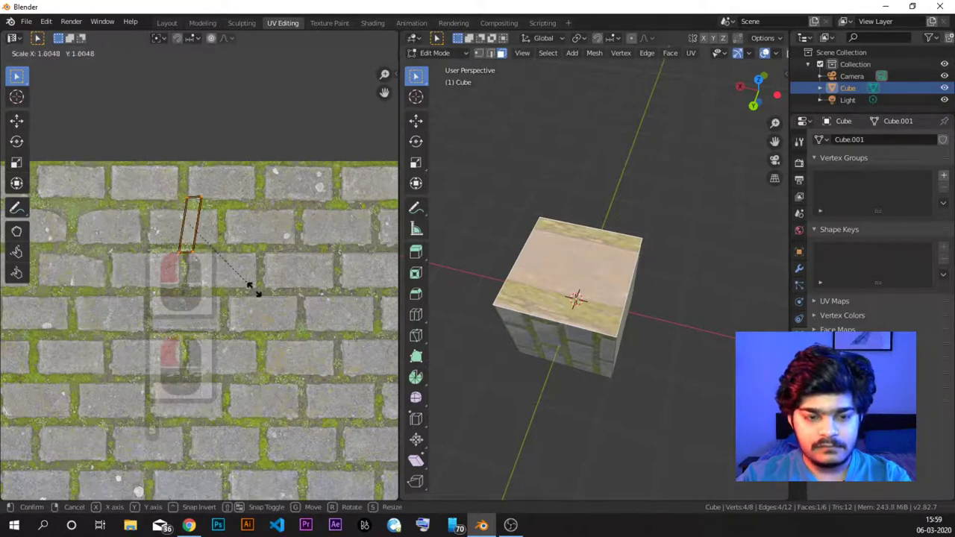
click(112, 381)
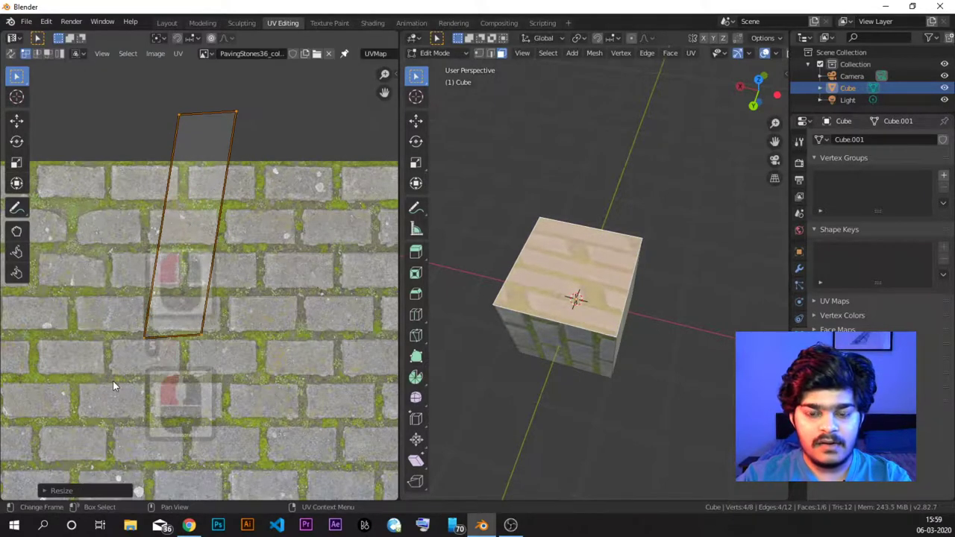
key(g)
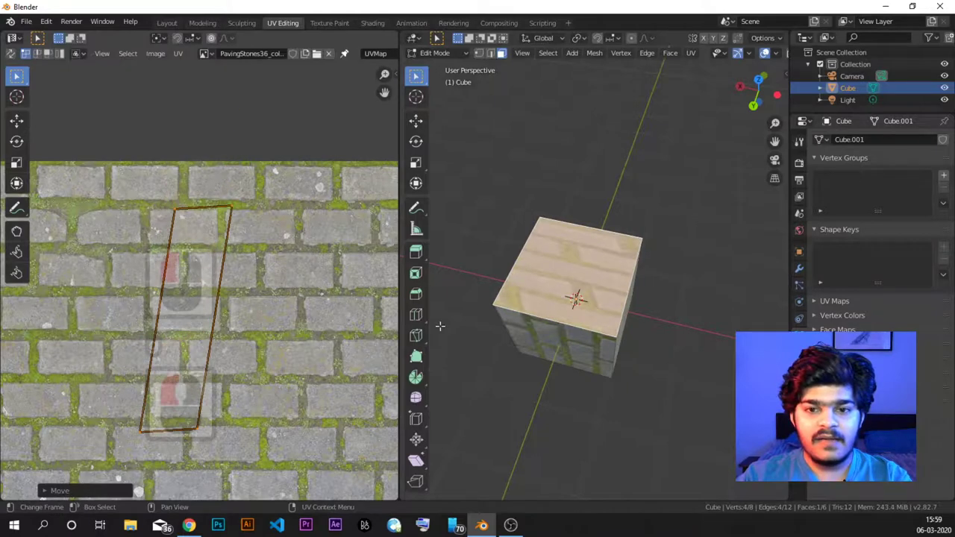
click(199, 351)
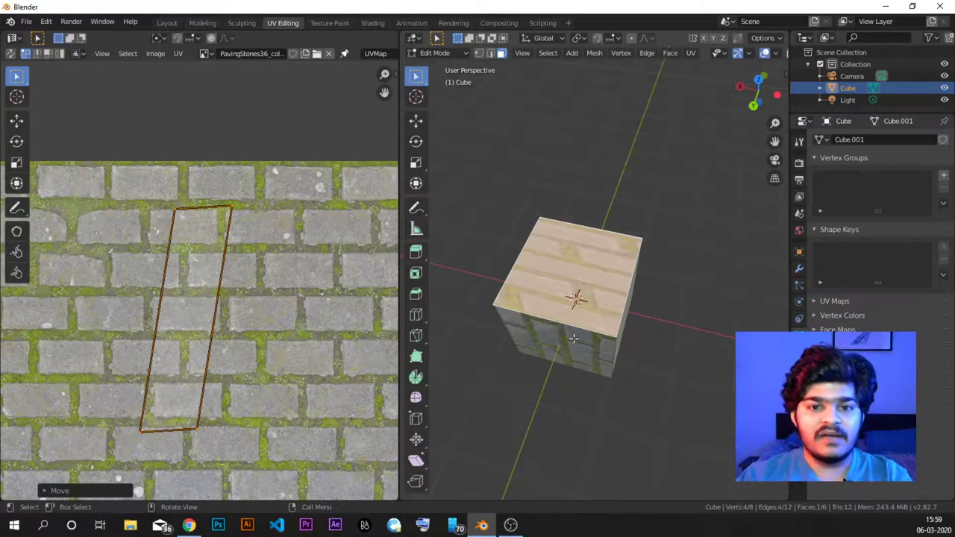
Deselect the UV face and orbit to inspect the cube's stretched stone bands.
click(239, 349)
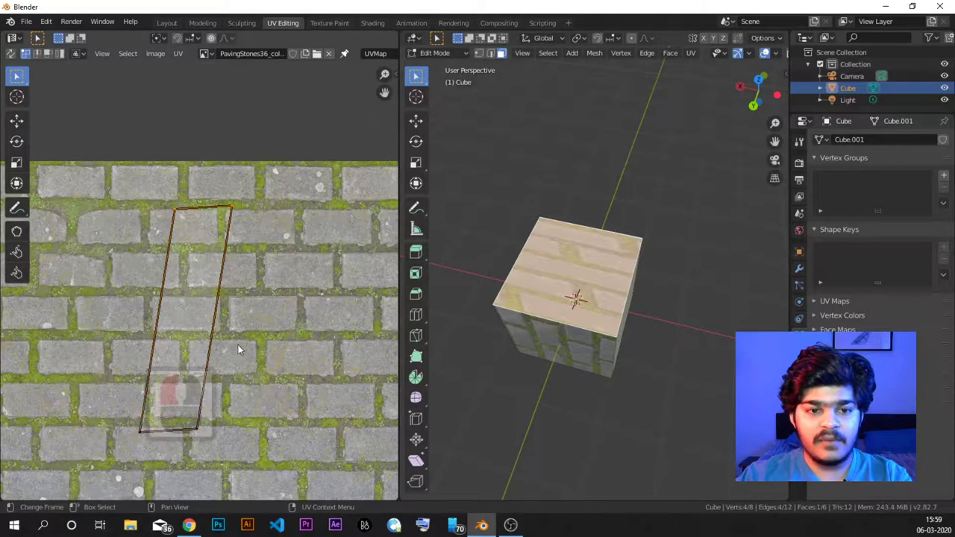
click(290, 301)
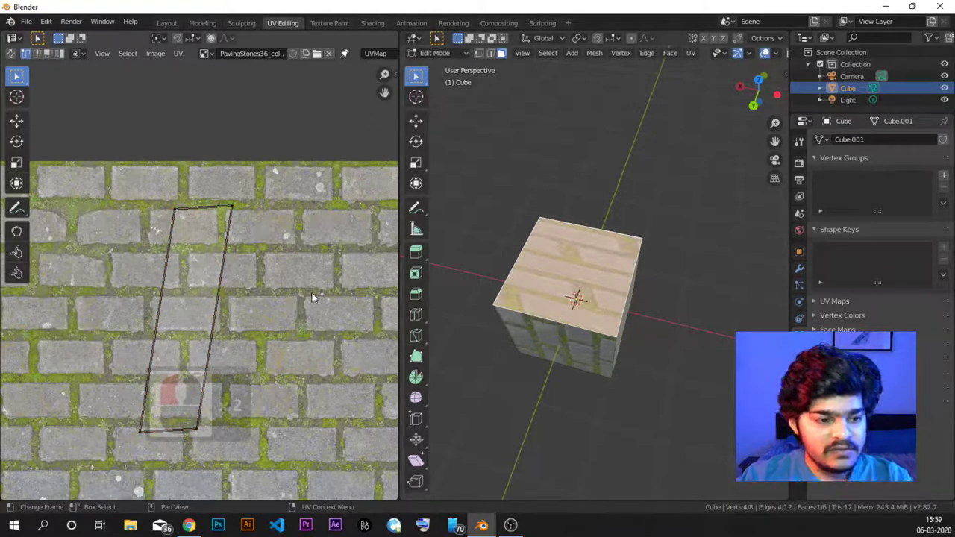
middle_drag(510, 232, 554, 224)
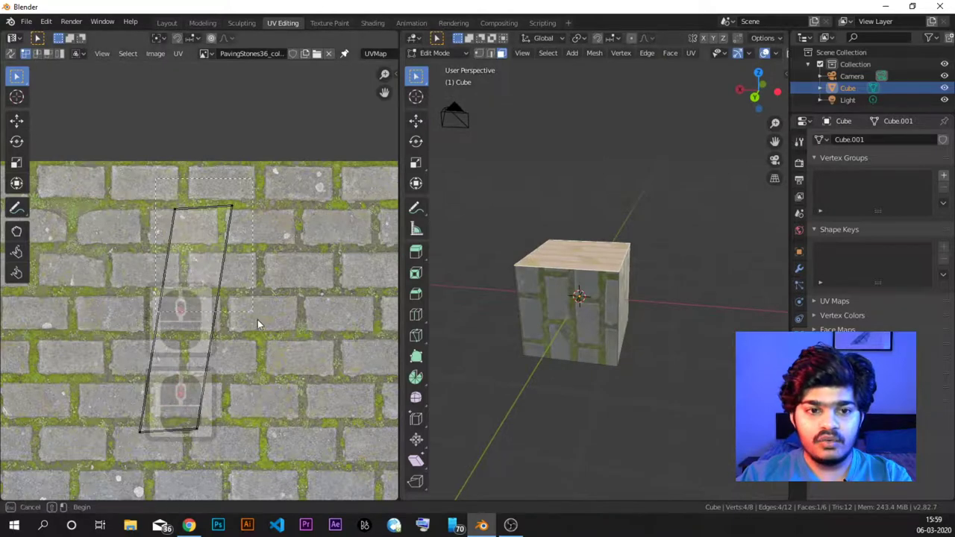
Box-select the cube's top and front faces in the viewport and pan the texture view upward.
click(226, 208)
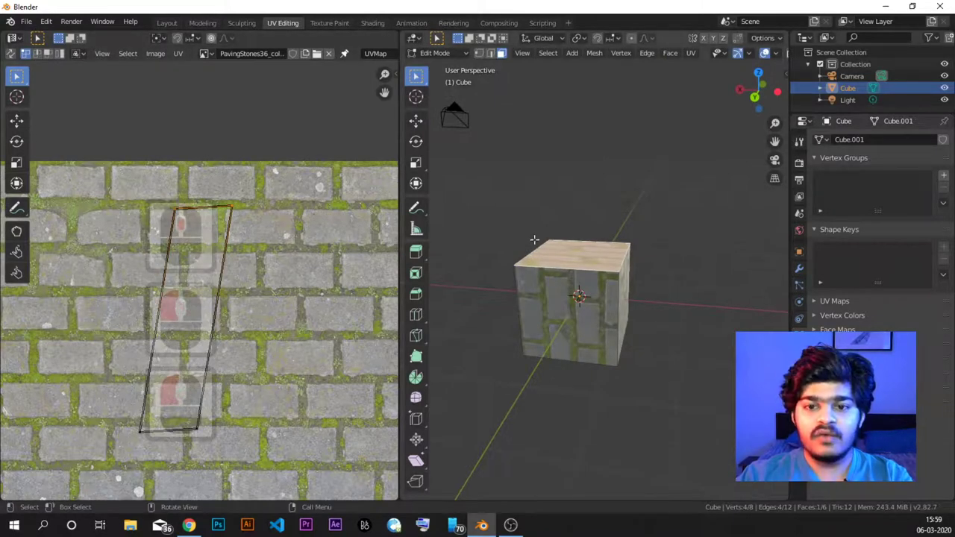
drag(524, 222, 607, 365)
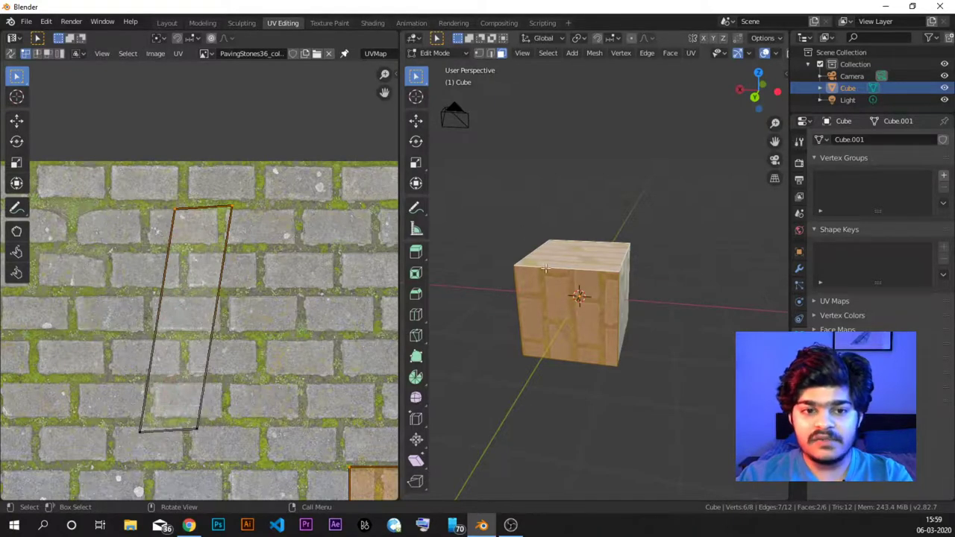
scroll(194, 222, down, 4)
shift+middle_drag(237, 219, 231, 129)
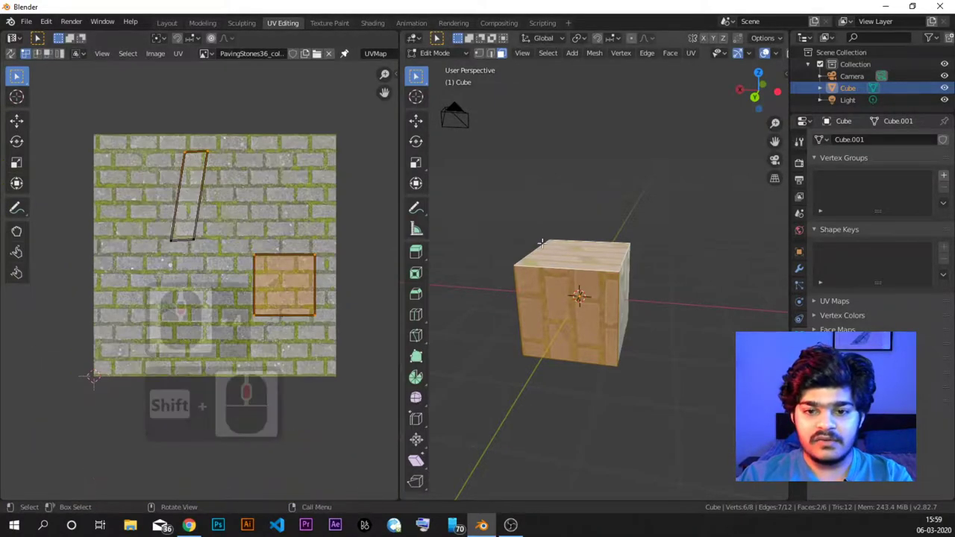
Select every cube face and frame all UV islands on the paving-stone texture, orbiting over the top.
key(a)
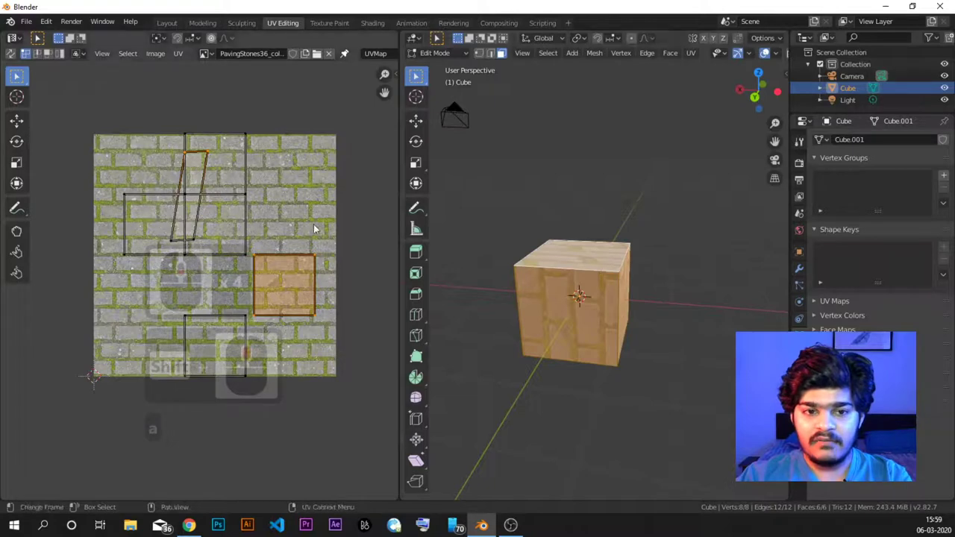
middle_drag(581, 255, 572, 209)
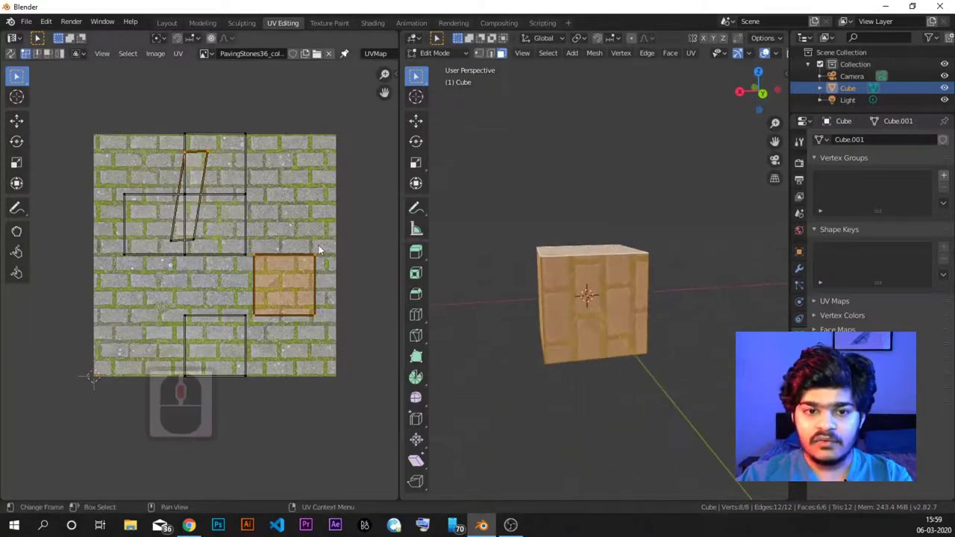
scroll(180, 236, up, 2)
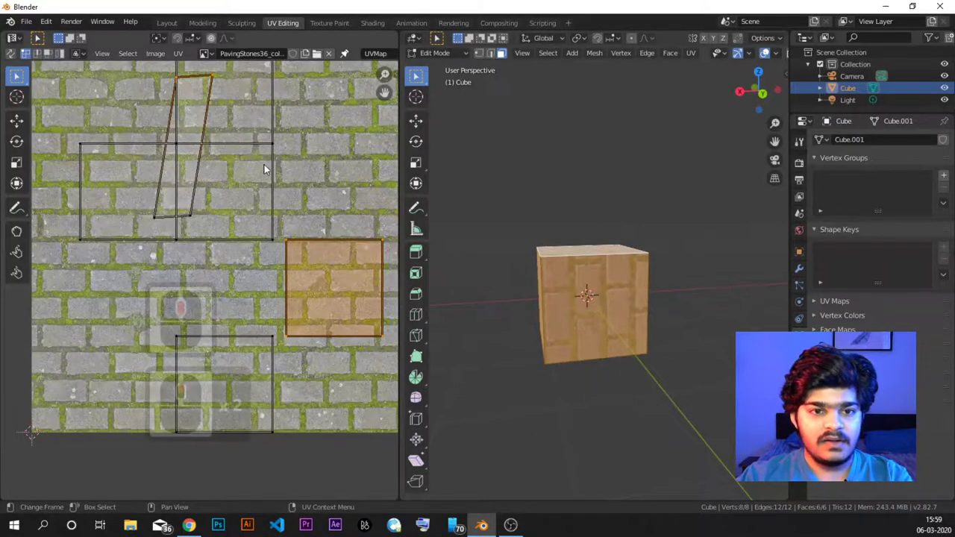
middle_drag(309, 192, 300, 252)
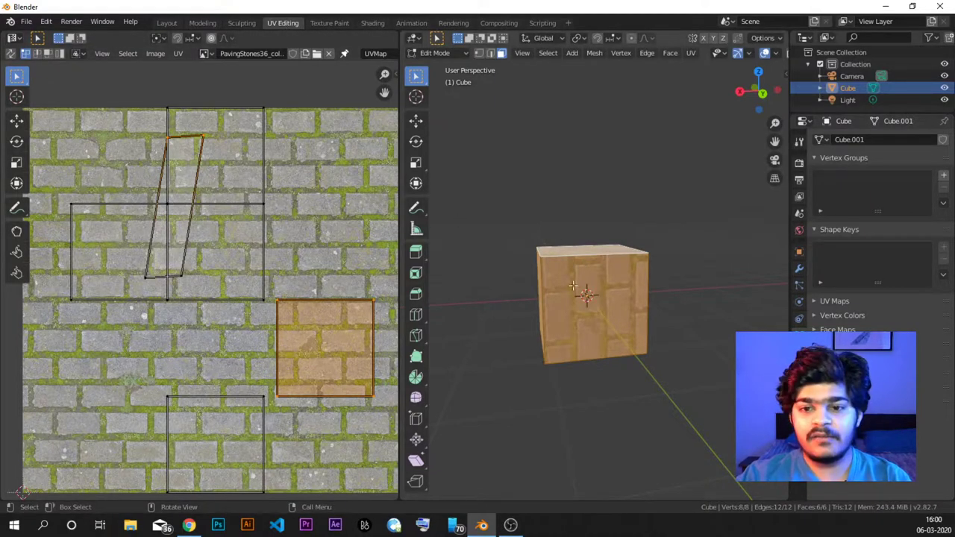
middle_drag(602, 256, 603, 284)
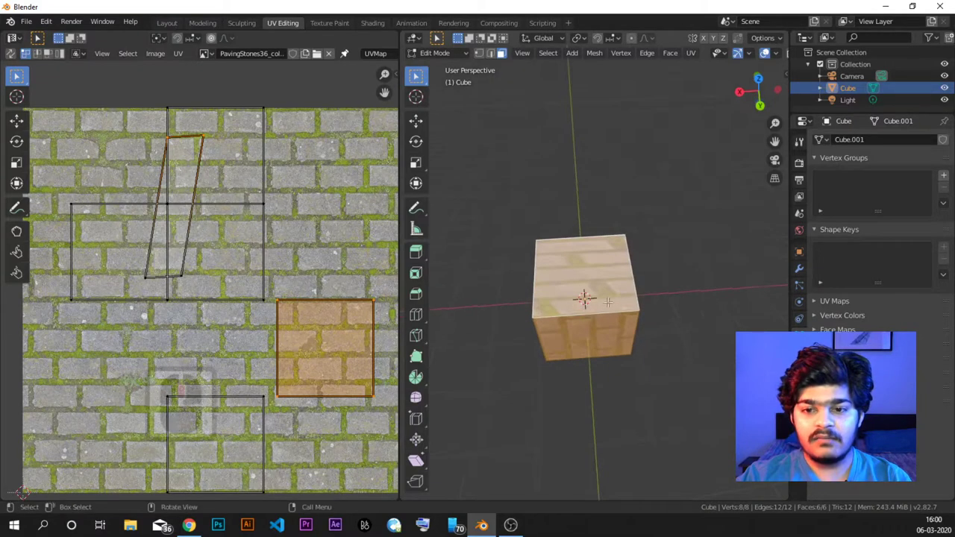